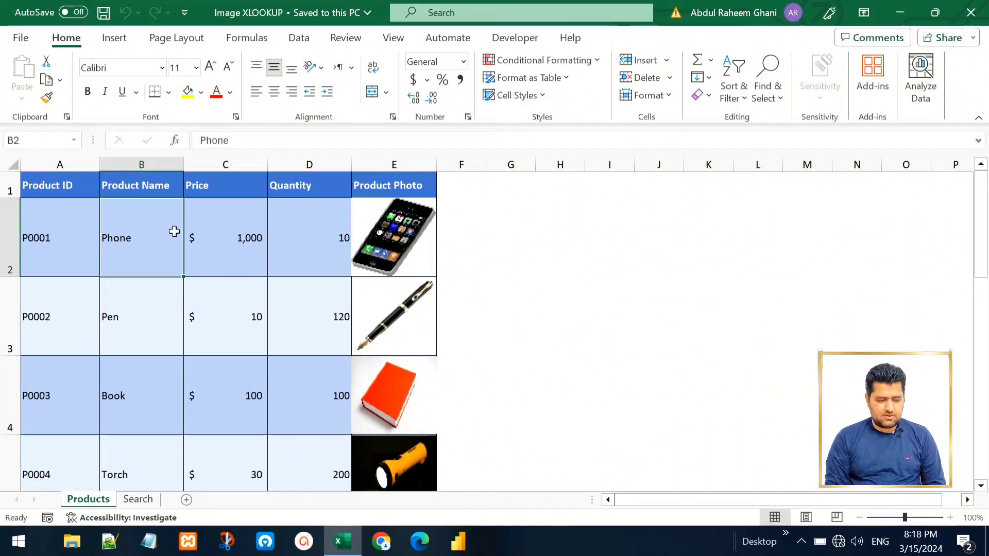
Switch to the Search sheet and select cell A2 under the Product Name header.
click(155, 187)
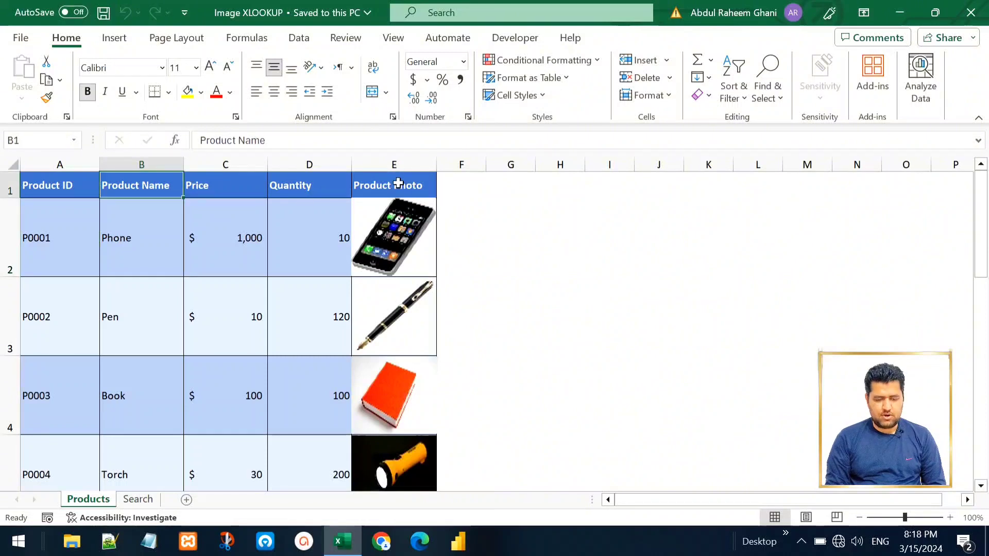
click(138, 499)
click(69, 224)
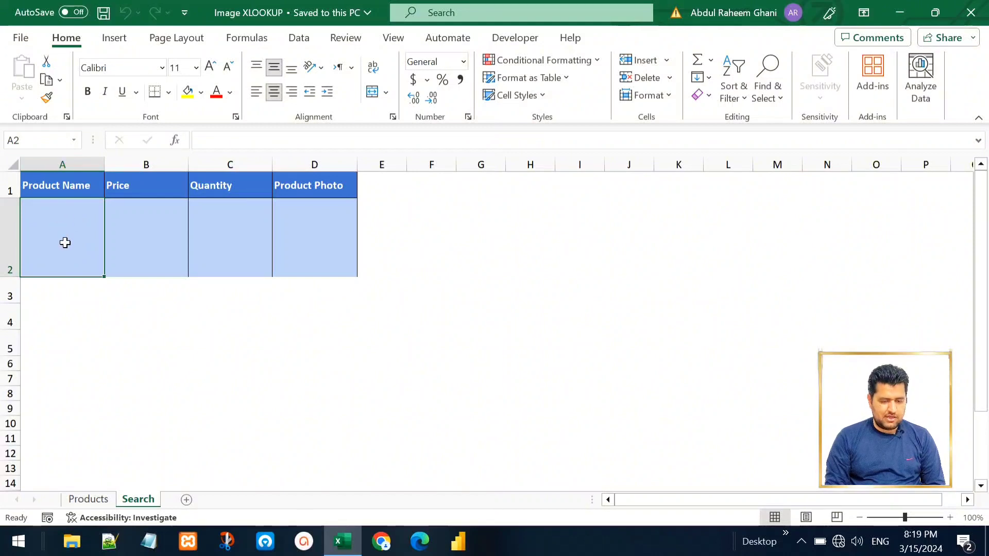
Add List data validation to A2 with source =Products!$B$2:$B$10.
click(302, 42)
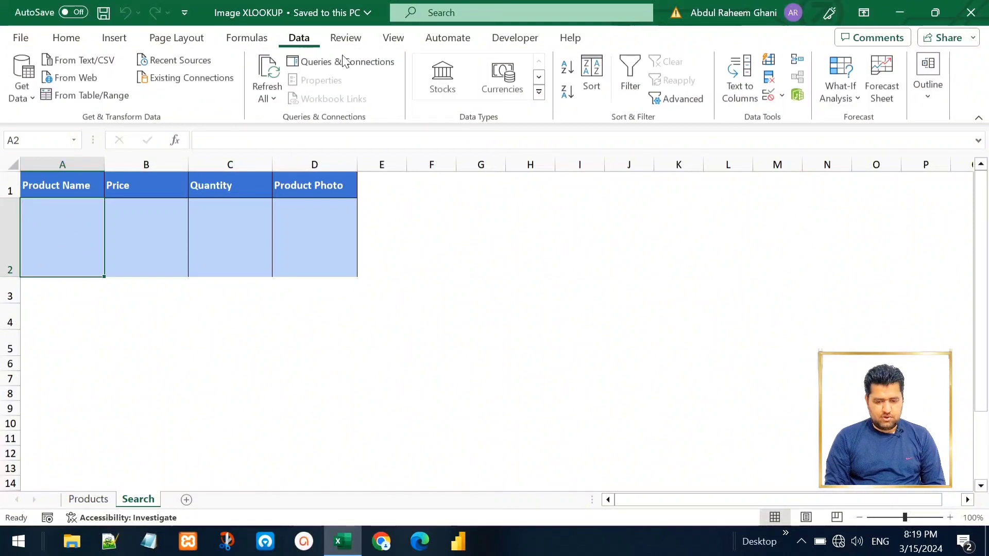
click(769, 95)
click(230, 215)
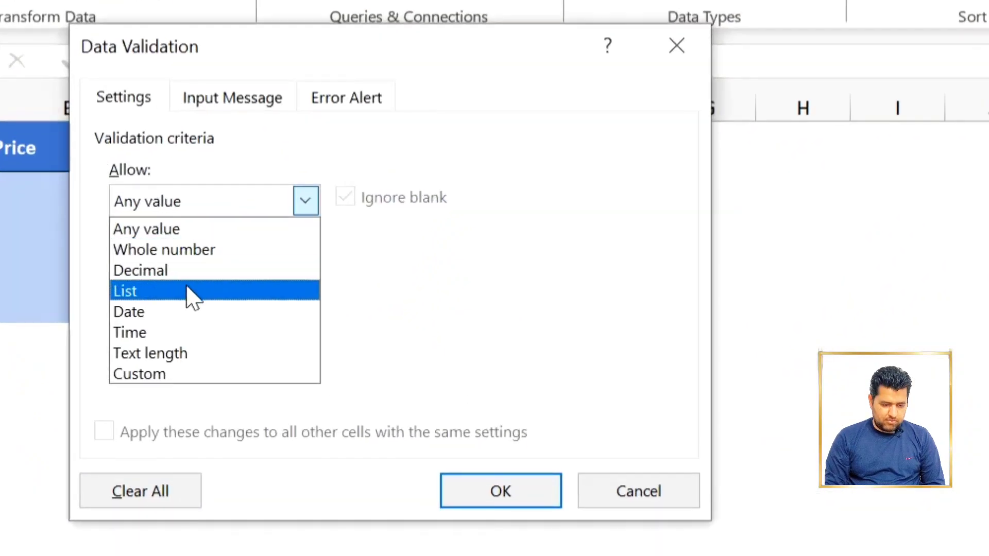
click(206, 260)
click(183, 324)
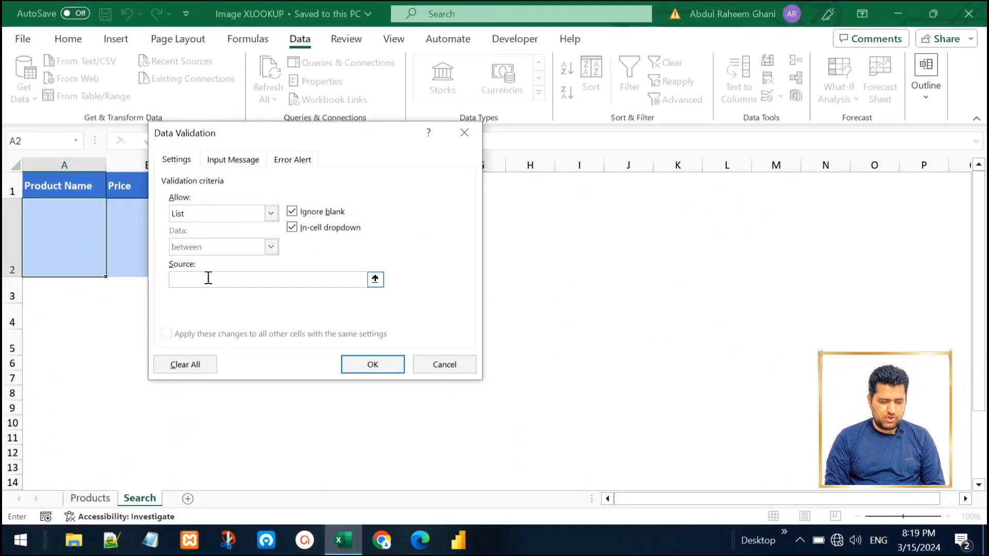
click(96, 500)
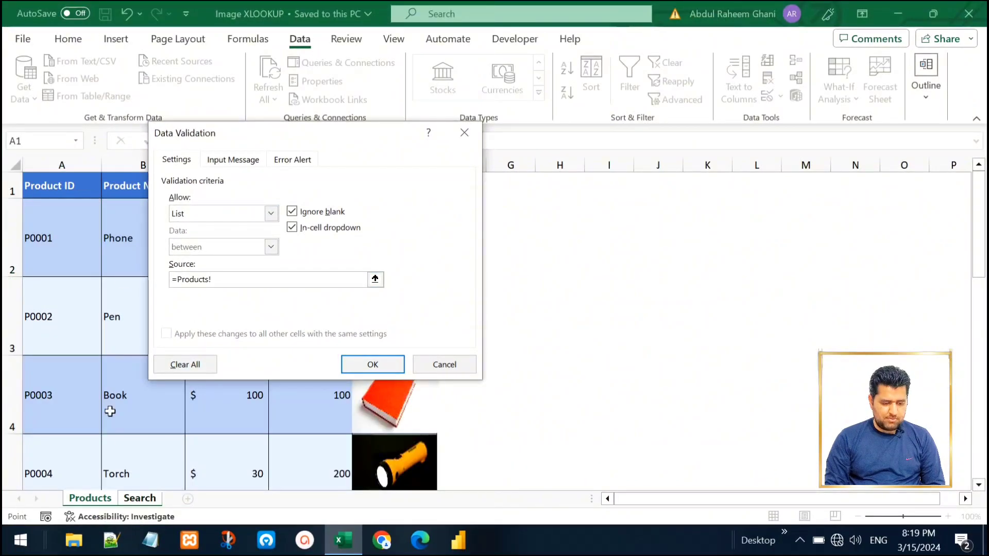
drag(126, 243, 121, 289)
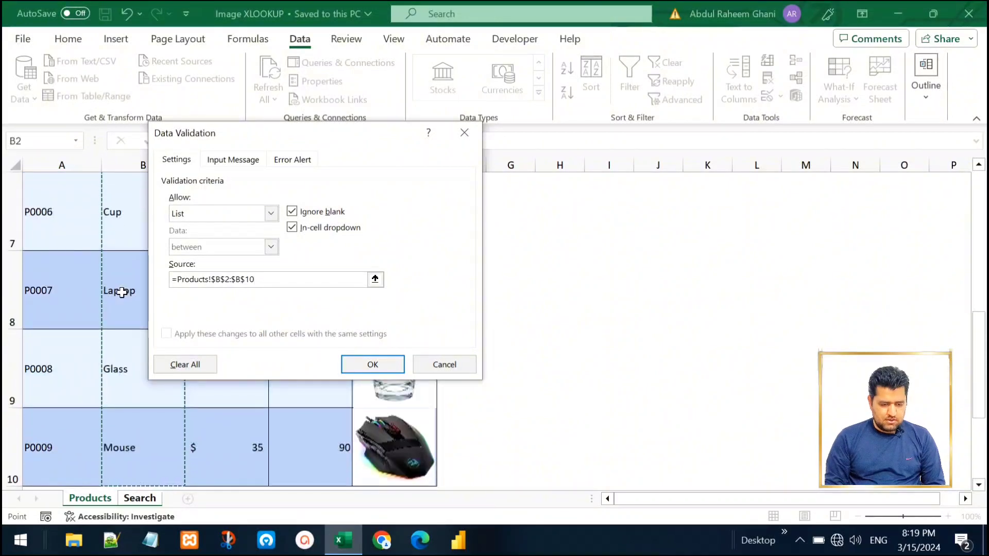
click(396, 364)
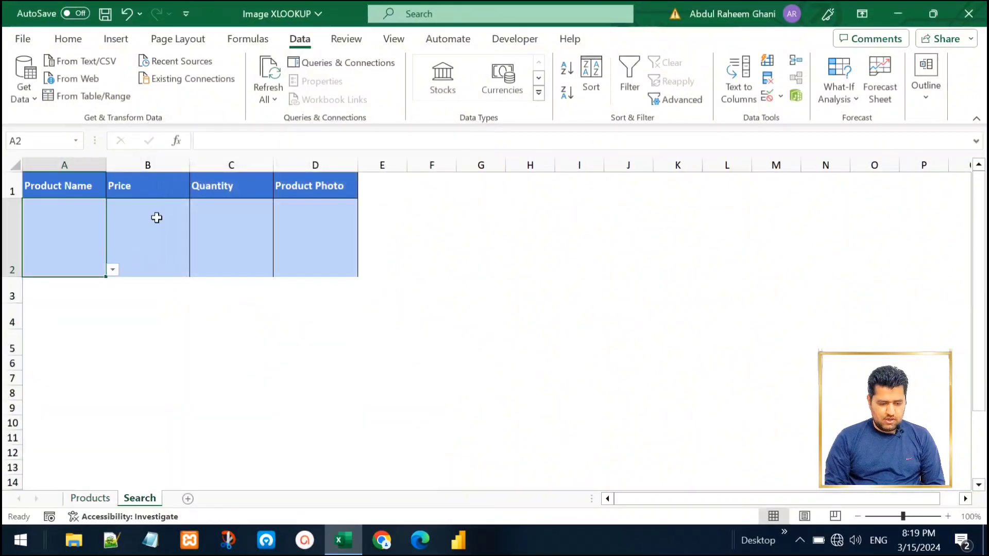
Pick Pen and then Cup from the A2 dropdown, then select B2.
click(113, 271)
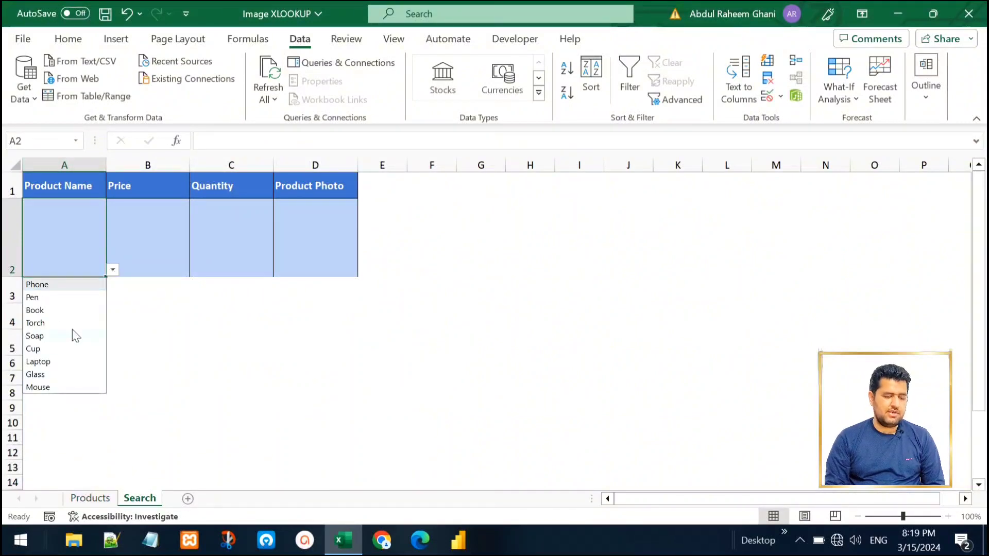
click(77, 297)
click(112, 271)
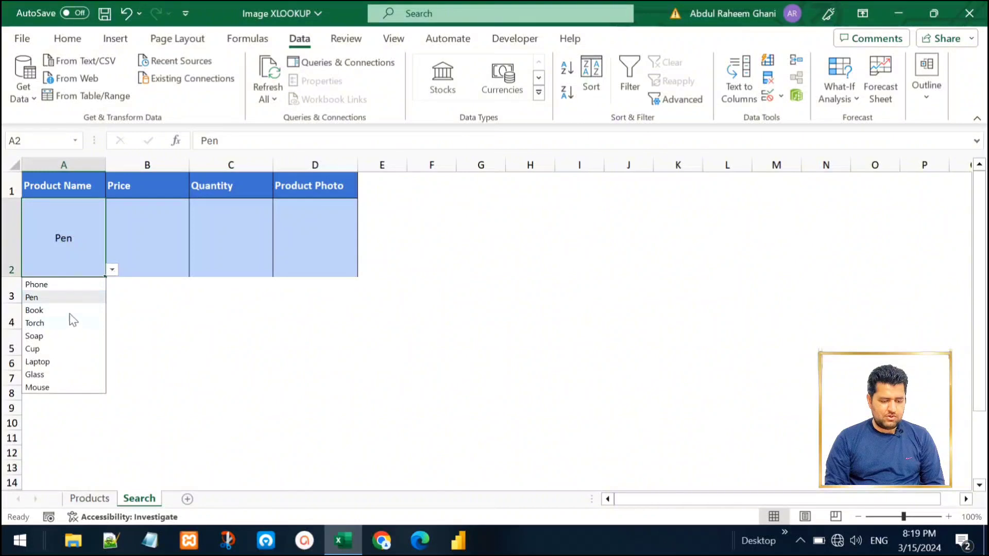
click(47, 349)
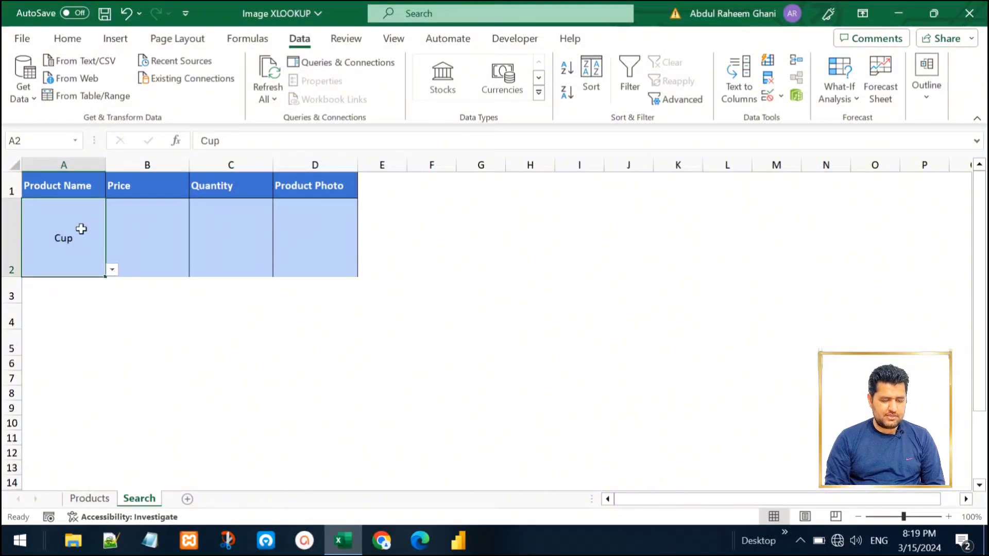
click(145, 229)
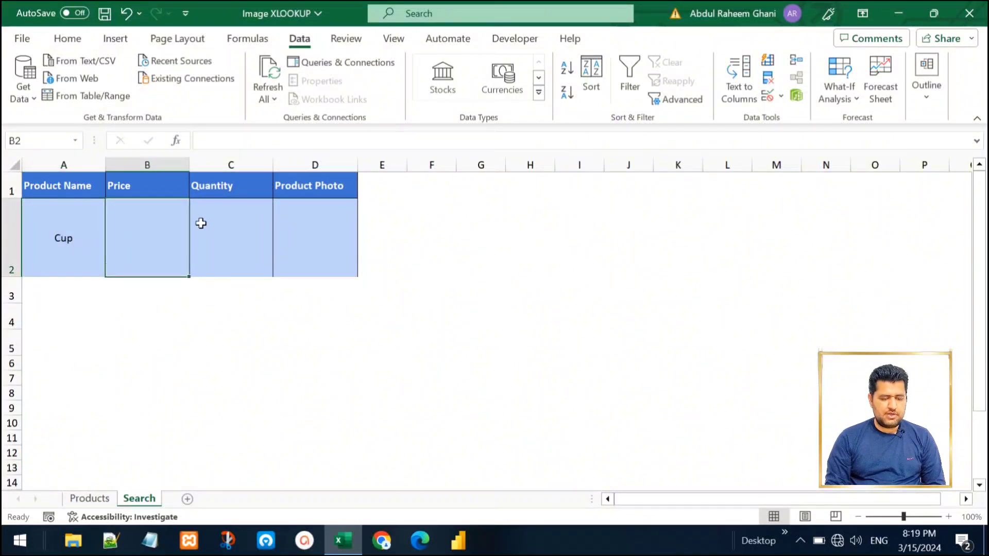
click(214, 225)
click(311, 228)
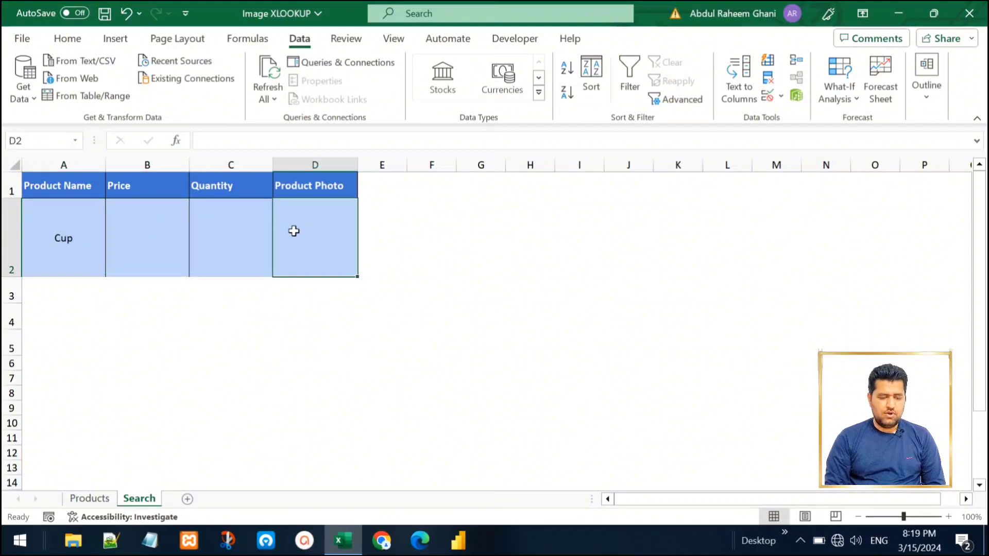
click(177, 248)
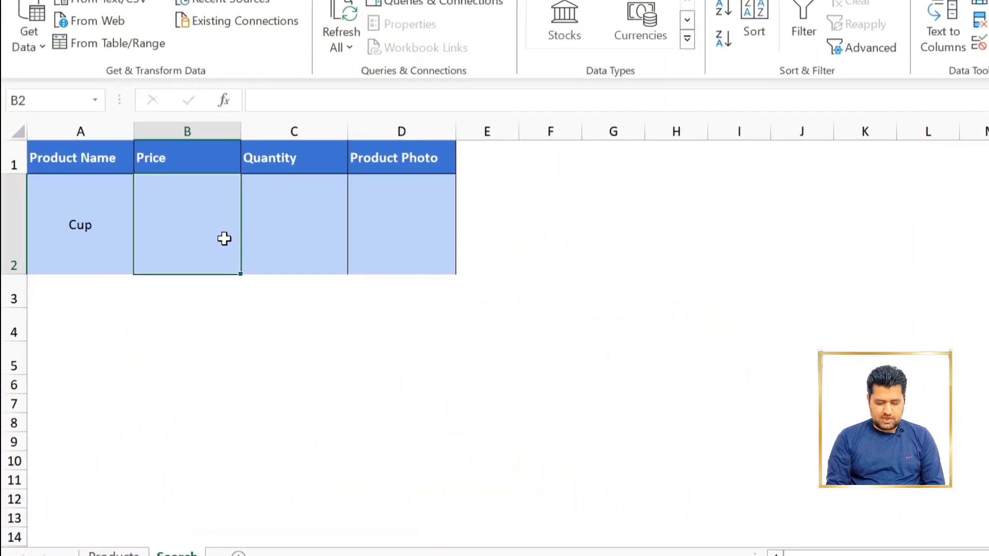
Enter =XLOOKUP(A2,Products!B2:B10,Products!C2:E10) in B2.
text(=xlo)
key(Tab)
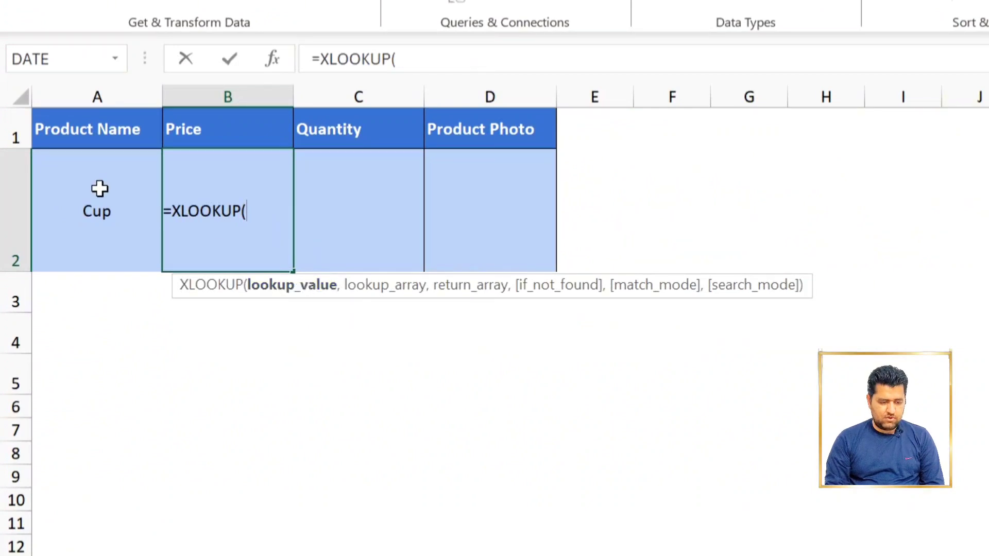
click(99, 208)
text(,)
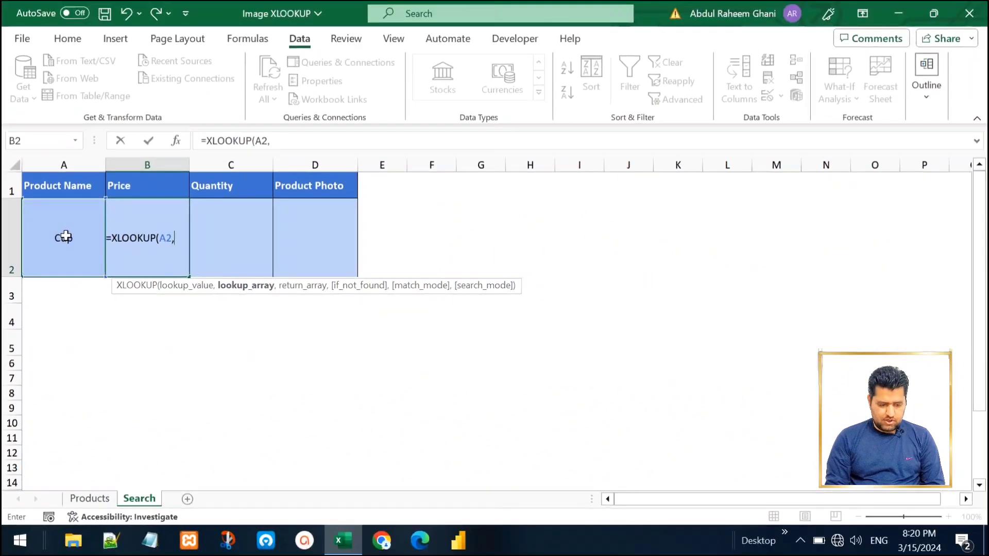
click(89, 498)
click(137, 256)
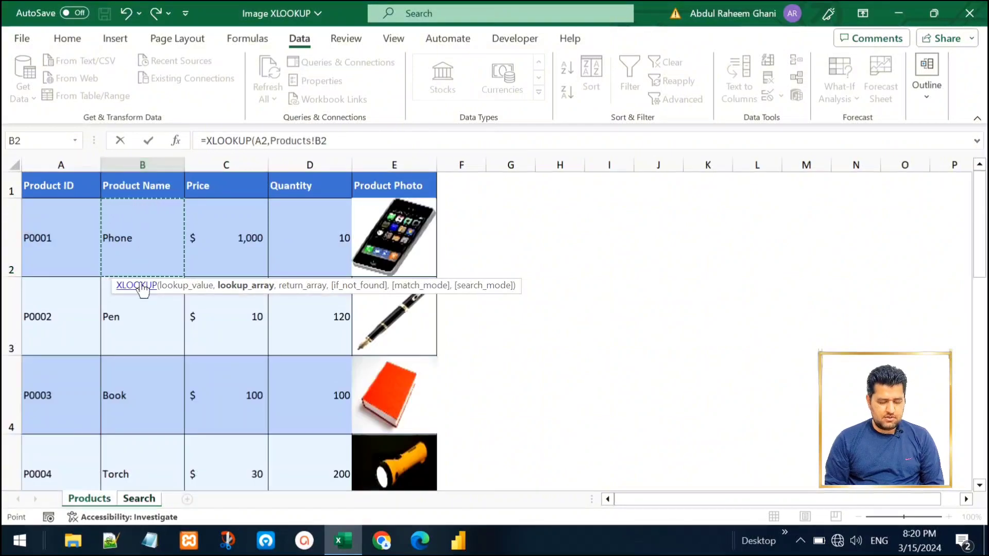
key(ctrl+shift+Down)
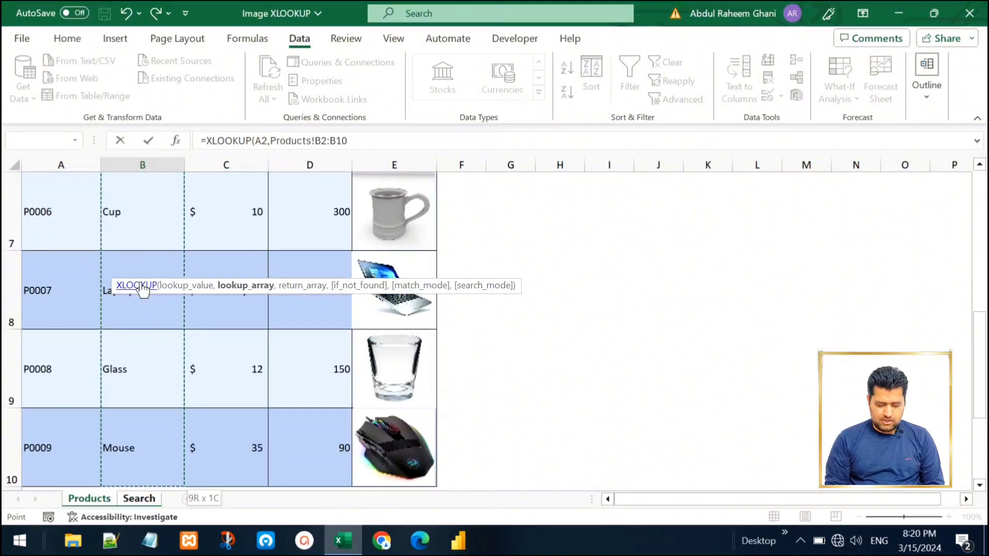
text(,)
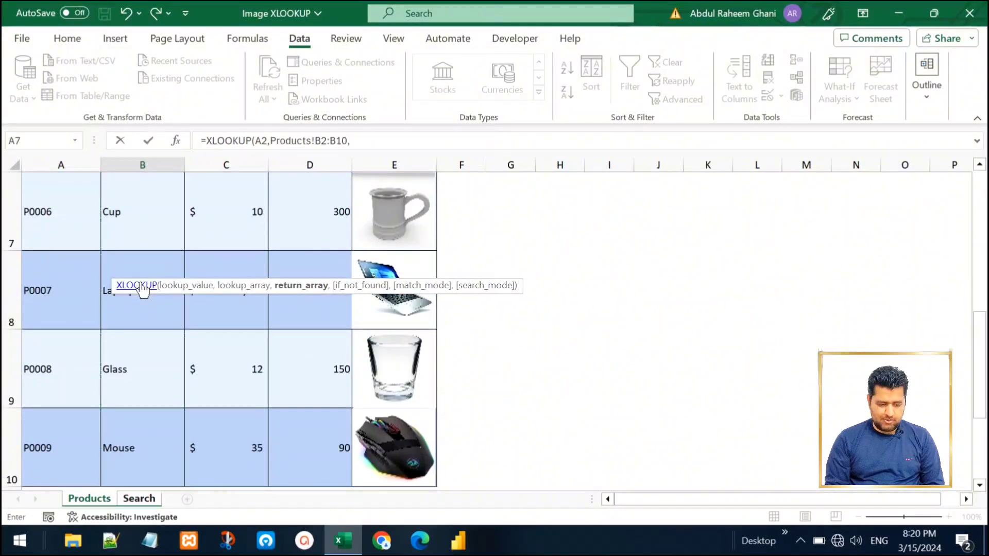
click(242, 211)
key(ctrl+Up)
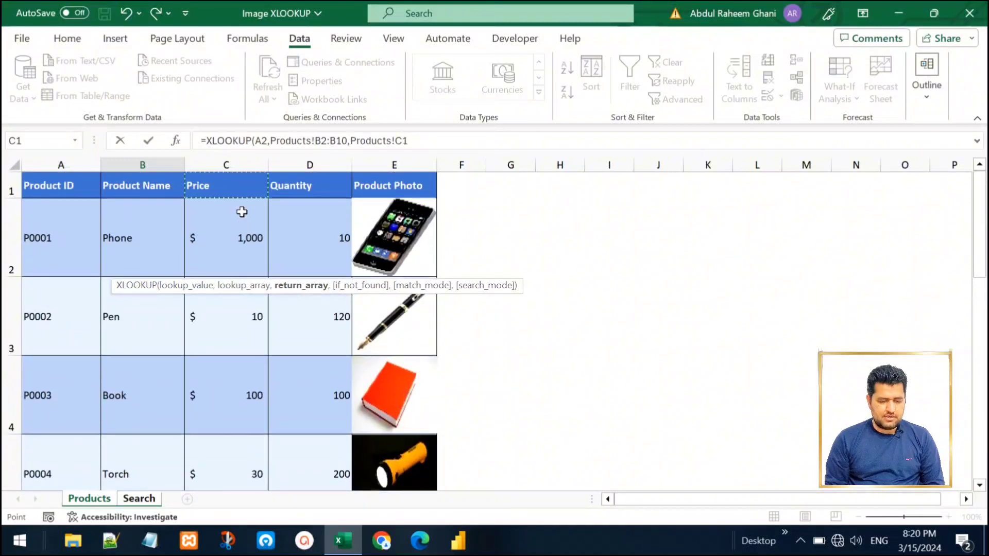
key(Down)
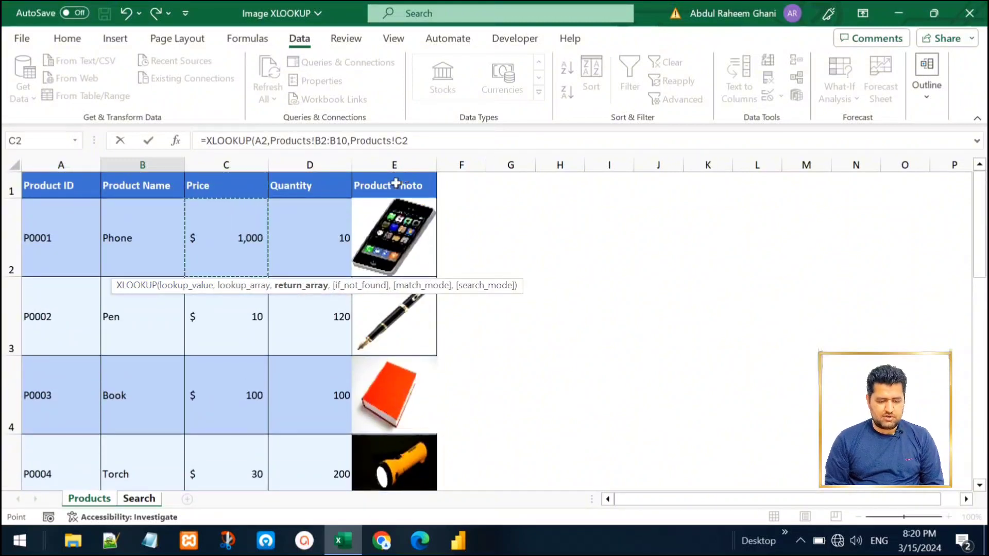
key(ctrl+shift+Right)
key(ctrl+shift+Down)
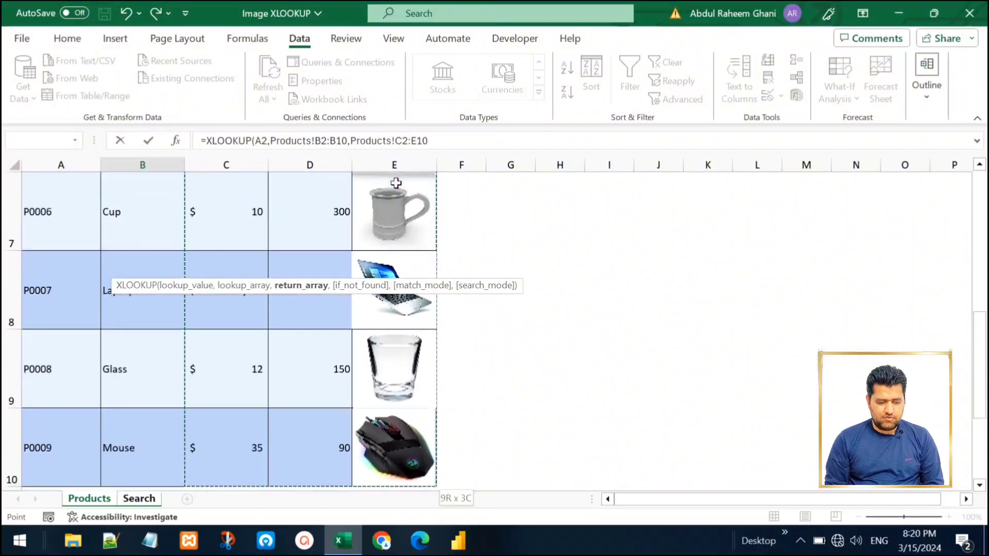
text())
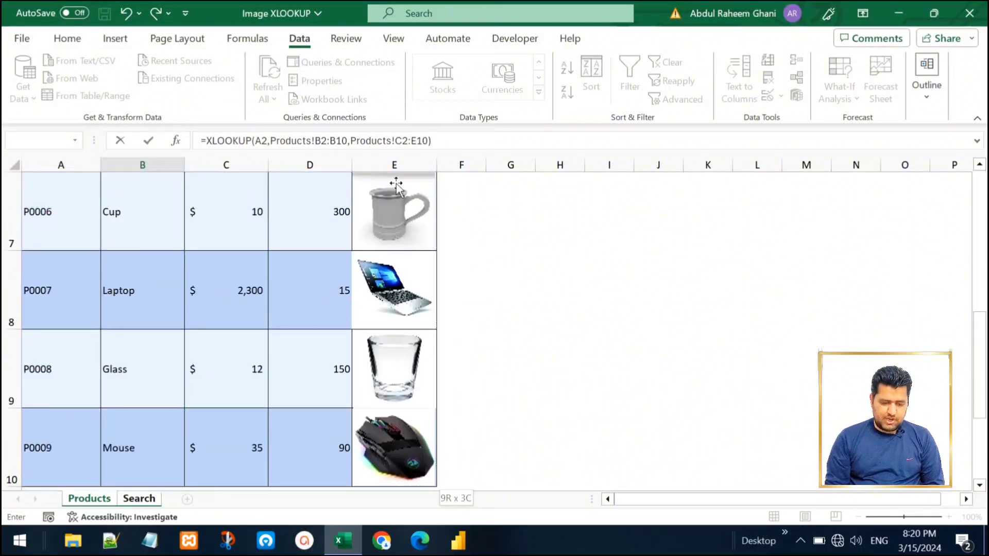
key(Return)
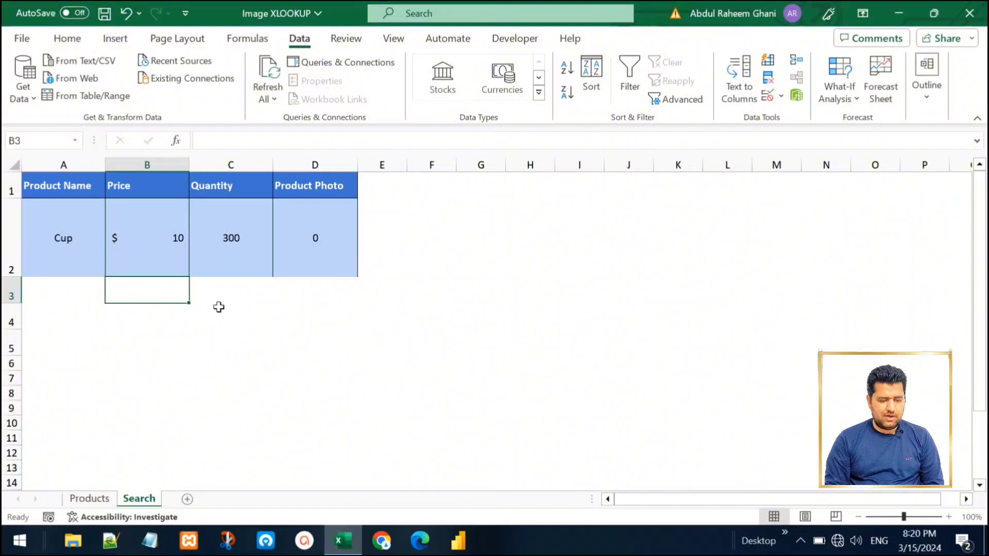
Inspect the spilled results in B2, C2 and D2 against the Products sheet.
click(140, 238)
click(236, 240)
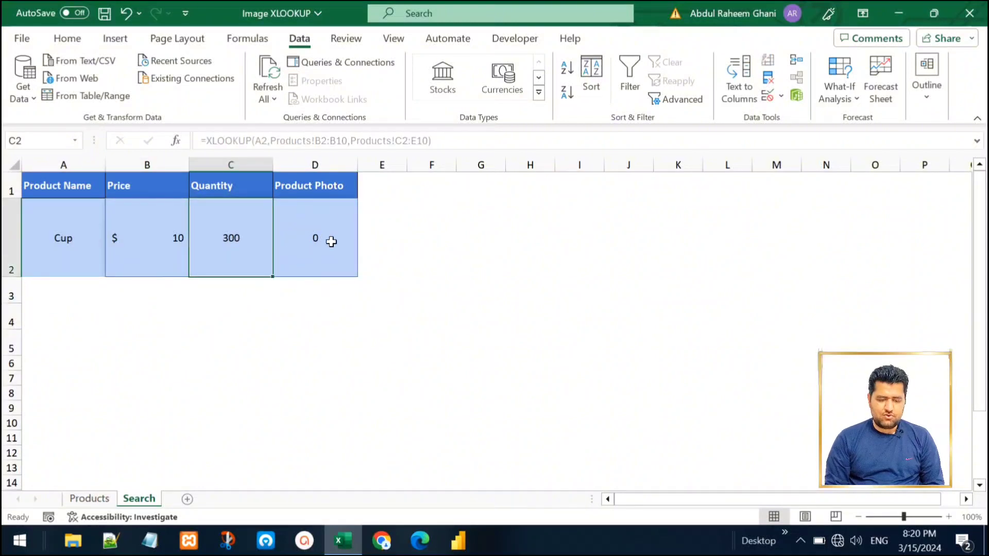
click(331, 241)
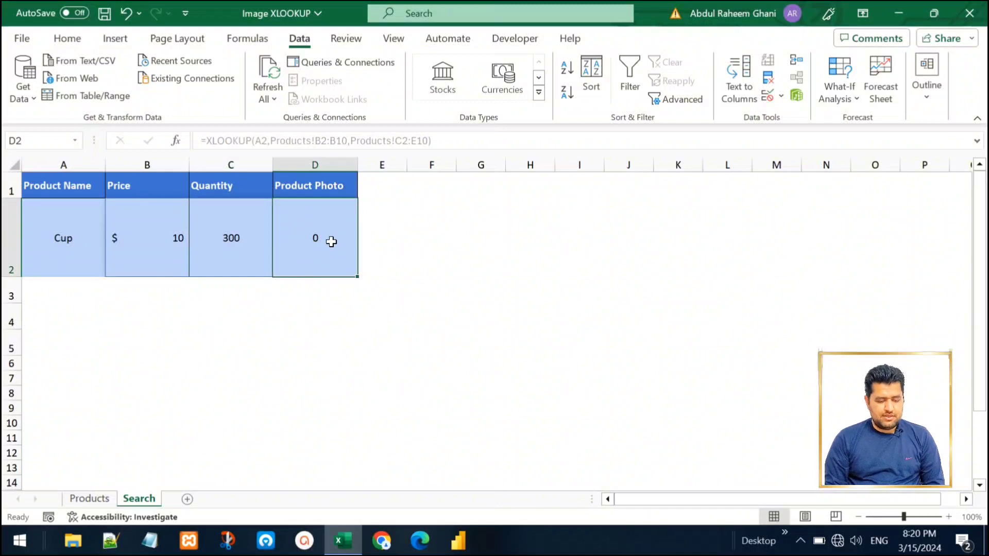
click(89, 498)
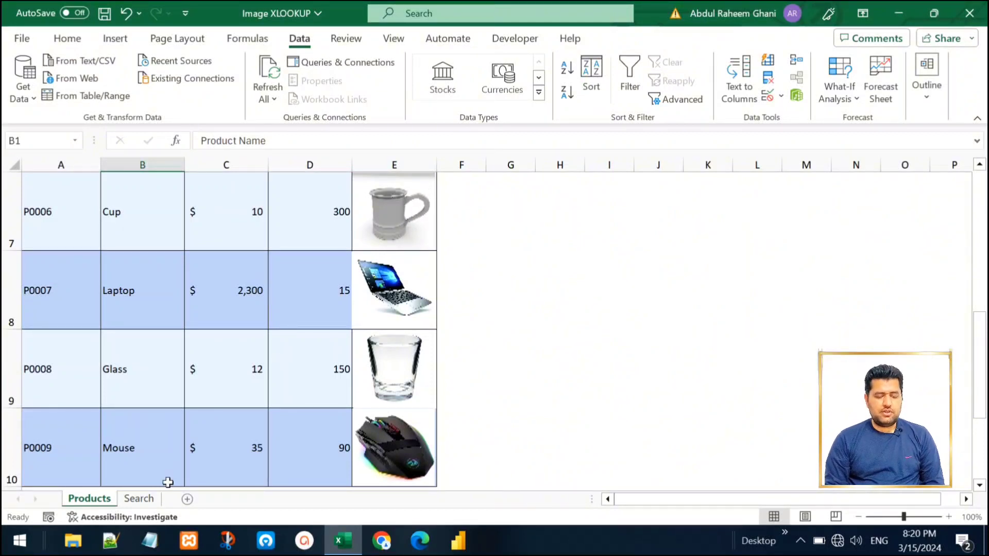
click(146, 499)
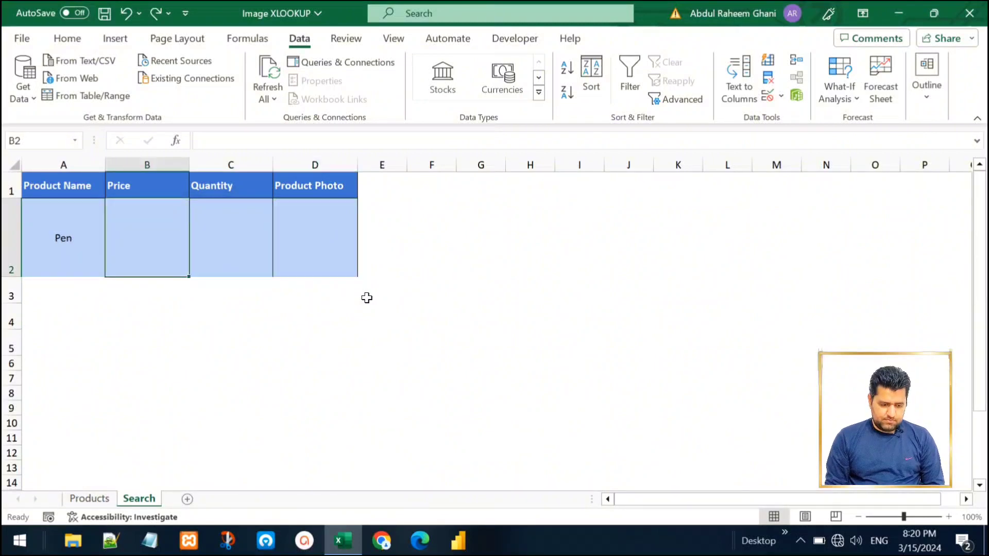
Begin an XLOOKUP in B2 matching A2 against Products!B2:B10.
click(147, 227)
text(=xl)
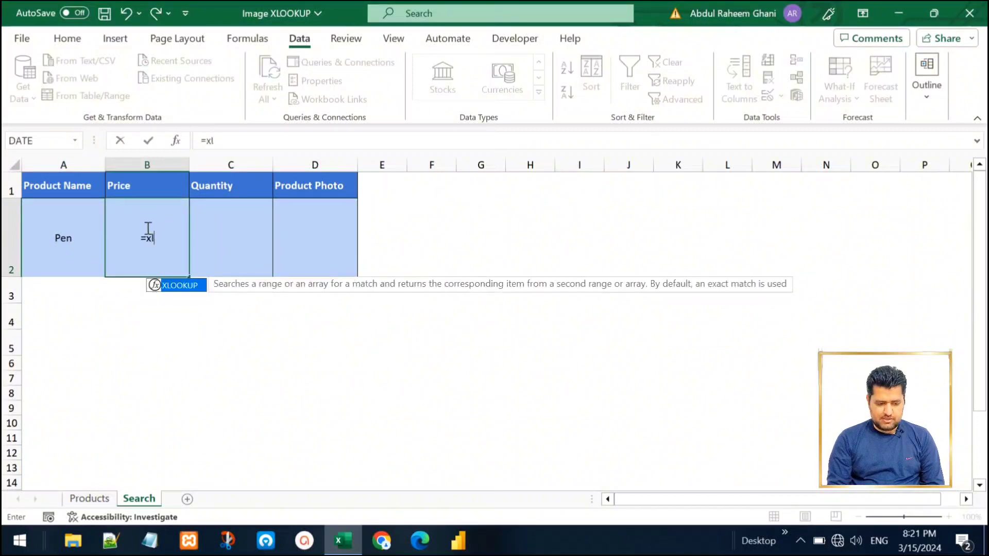
key(Tab)
key(Left)
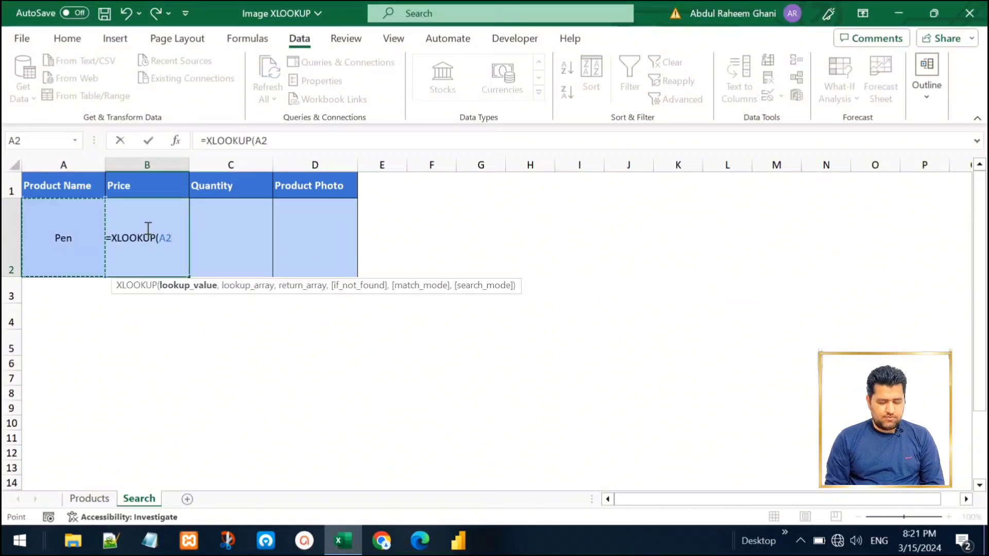
text(,)
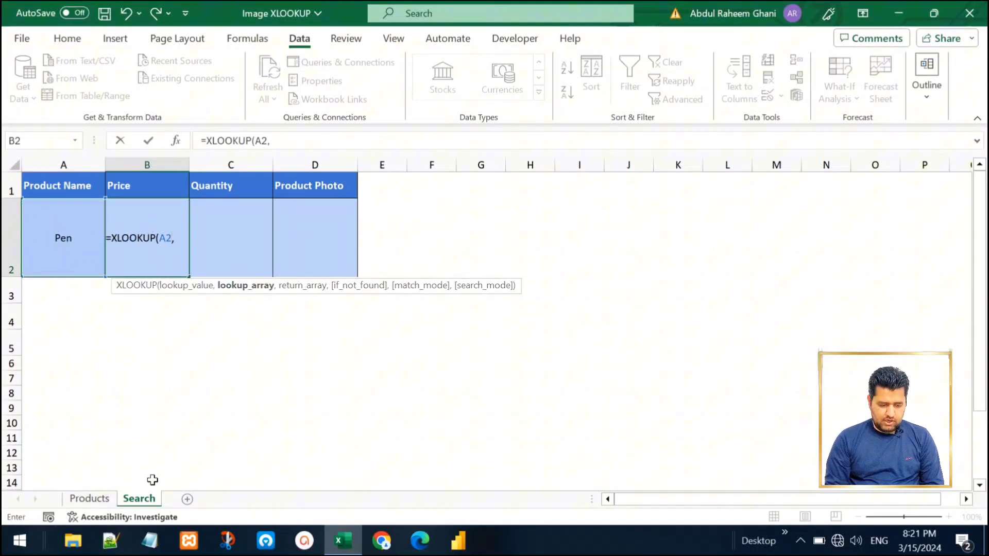
click(88, 498)
click(140, 227)
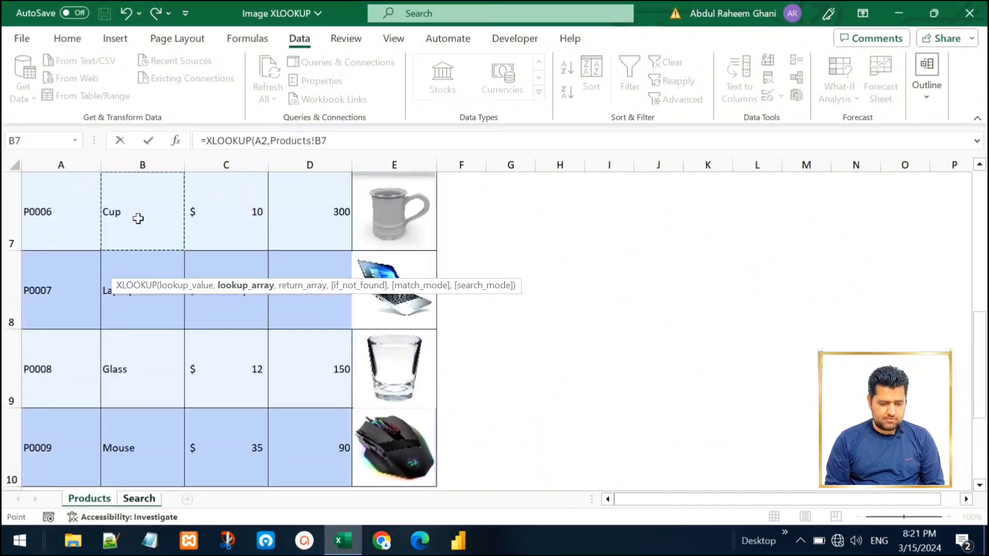
key(ctrl+Up)
key(Down)
key(ctrl+shift+Down)
scroll(138, 219, down, 1)
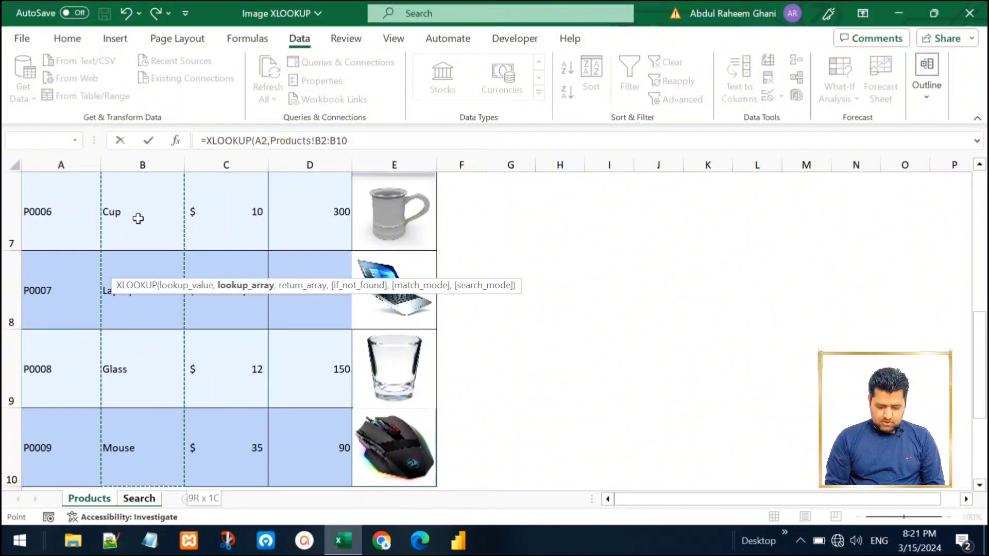
text(,)
Set the return range to Products!C2:D10, showing Pen's price 10 and quantity 120.
click(246, 199)
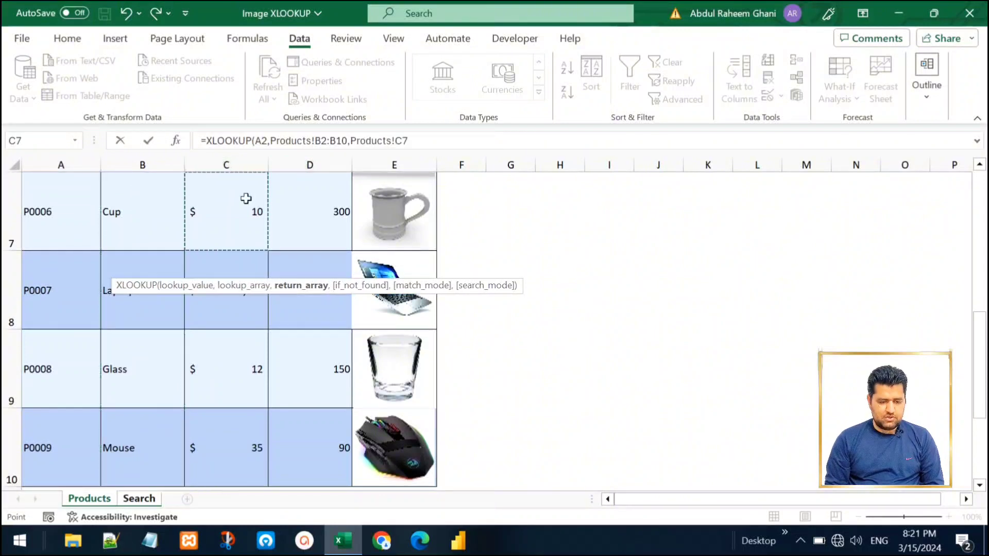
key(ctrl+Up)
key(Down)
key(shift+Right)
key(ctrl+shift+Down)
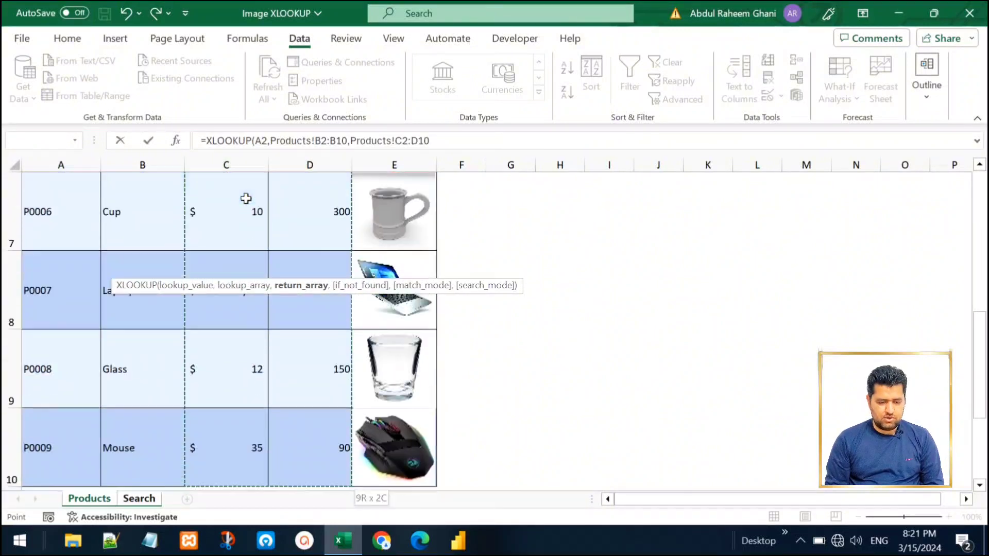
key(Return)
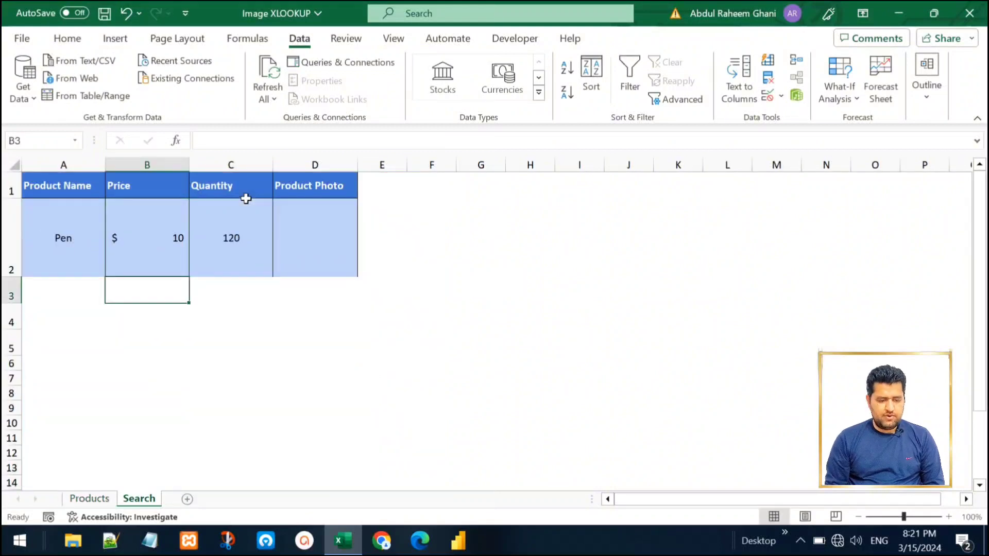
Copy Products cell E2 holding the phone photo with Ctrl+C, then return to Search.
click(300, 228)
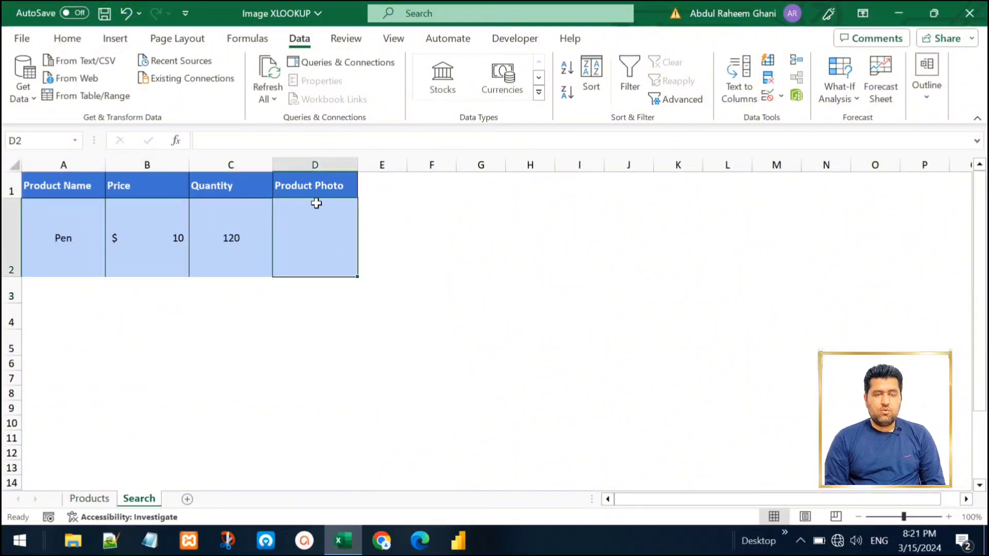
click(102, 500)
click(309, 199)
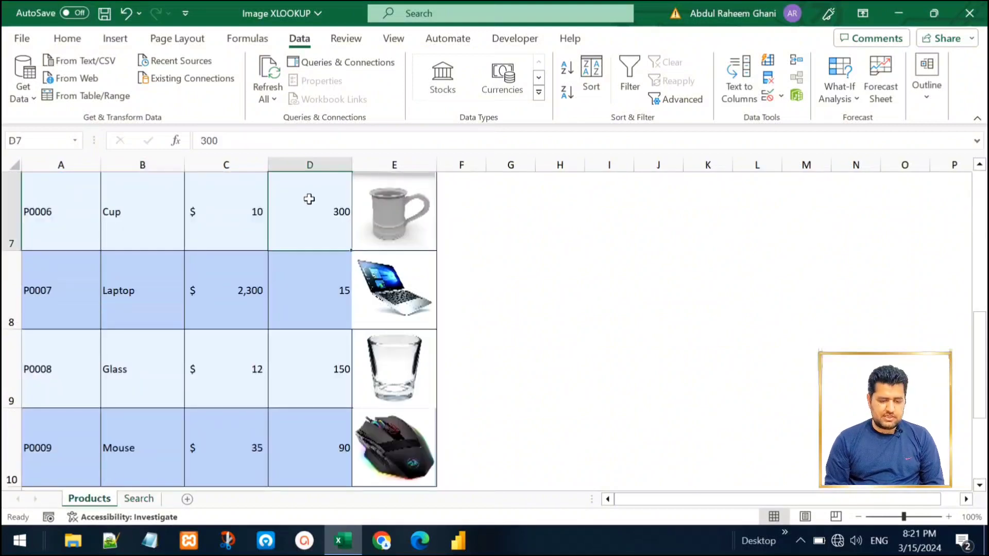
key(ctrl+Up)
click(309, 200)
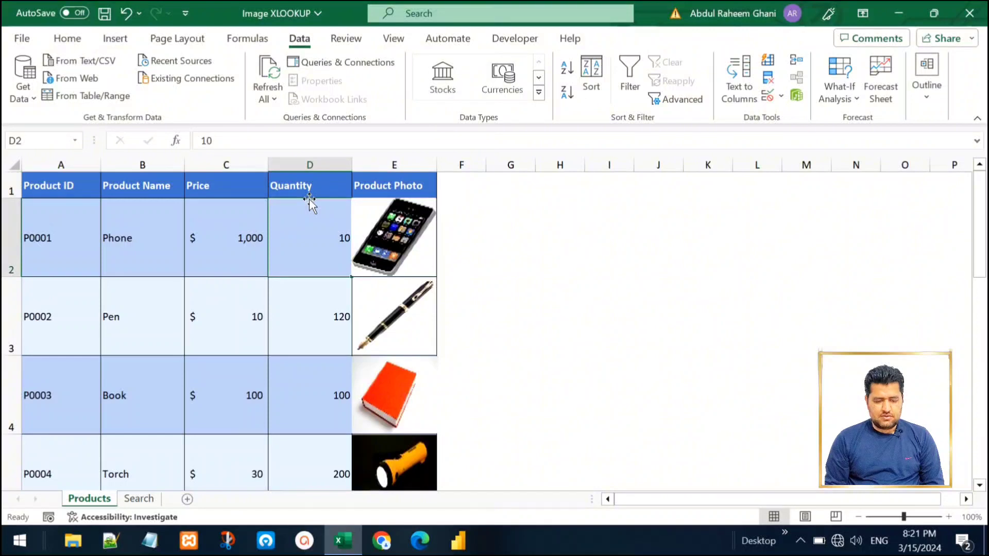
key(Right)
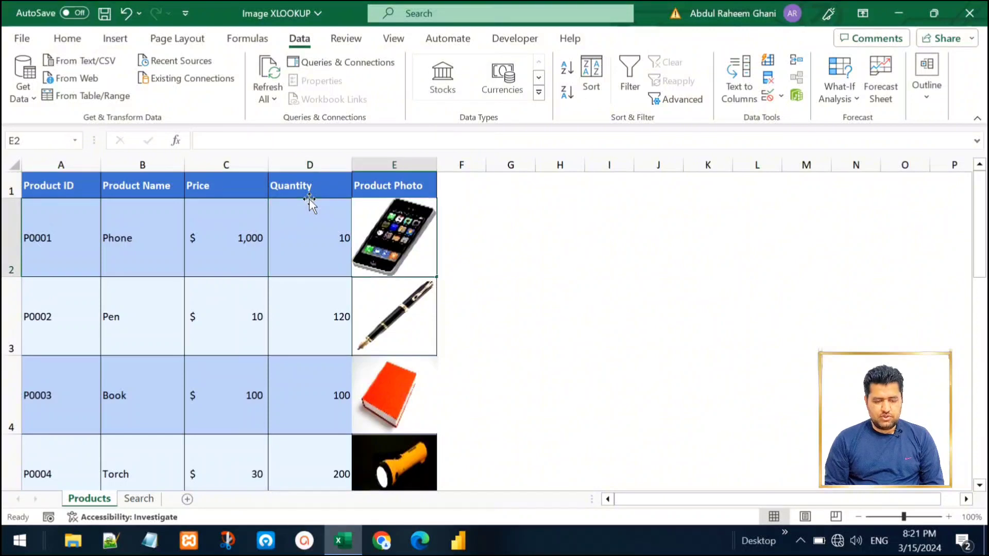
click(400, 240)
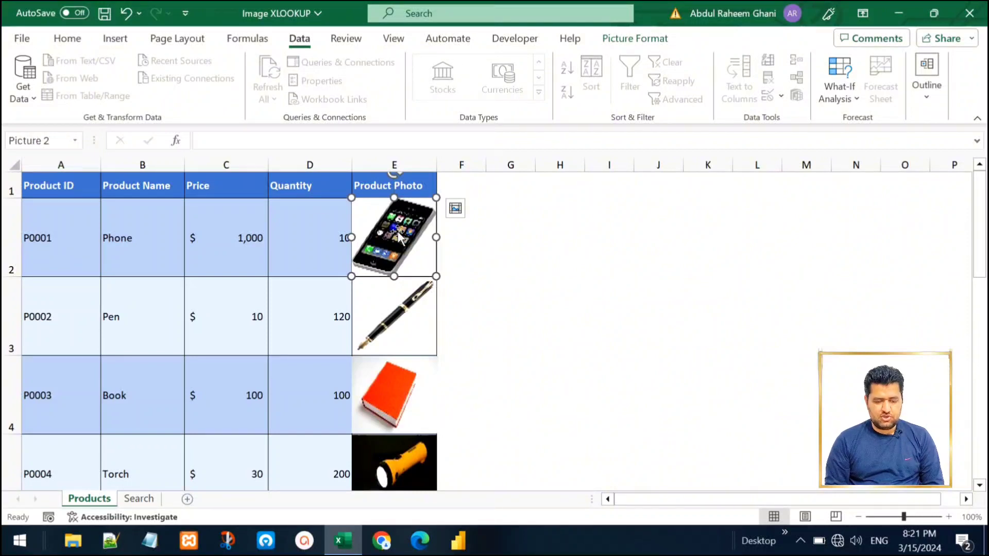
click(329, 235)
key(Right)
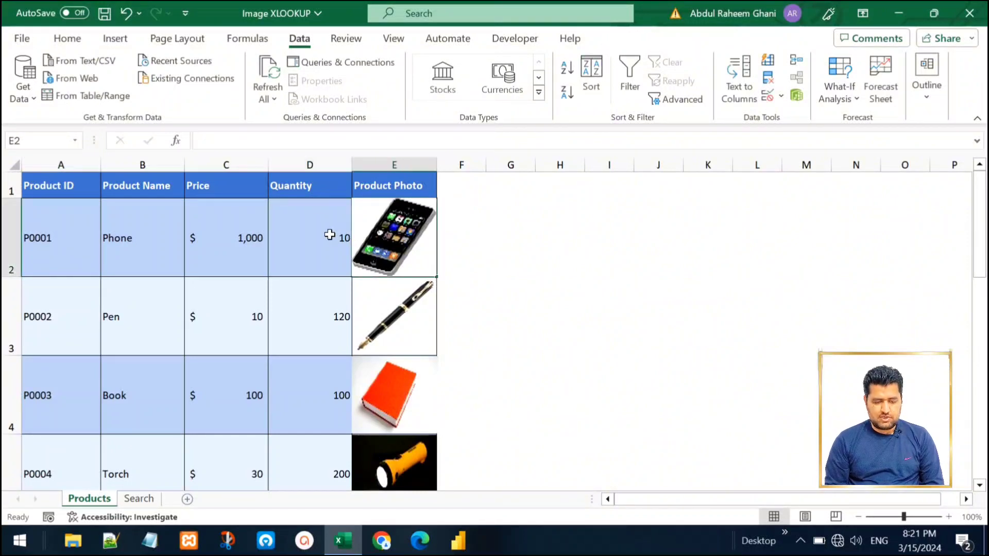
click(28, 140)
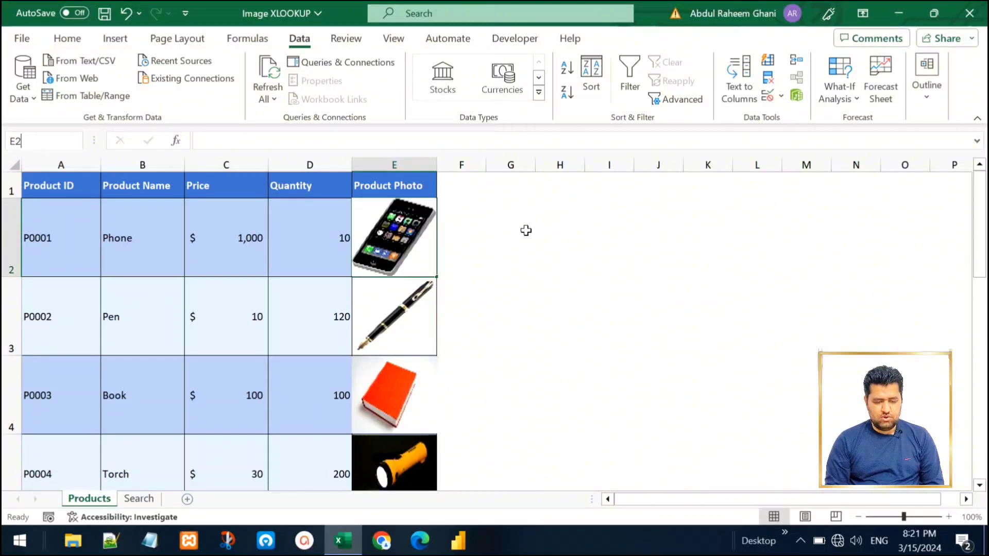
key(Return)
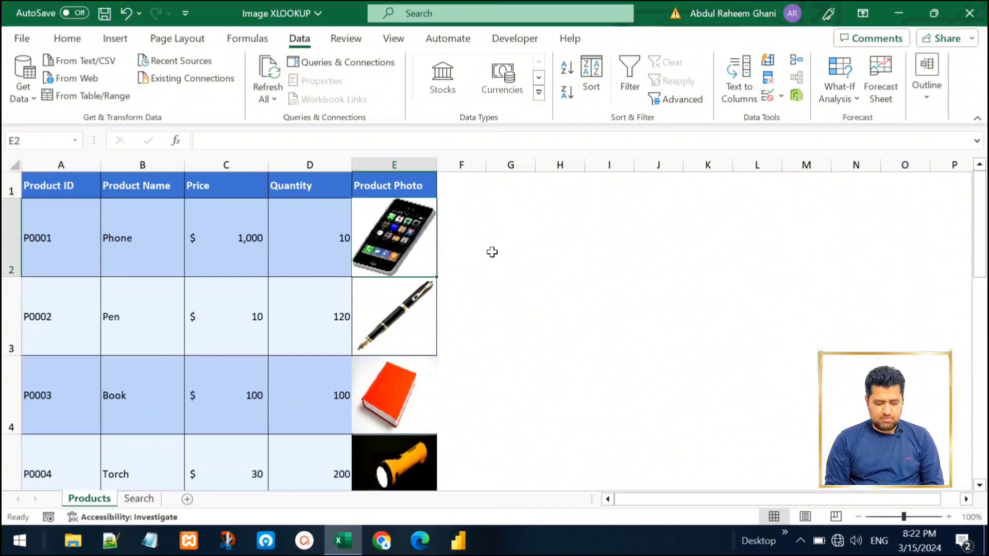
key(ctrl+c)
key(ctrl+Page_Down)
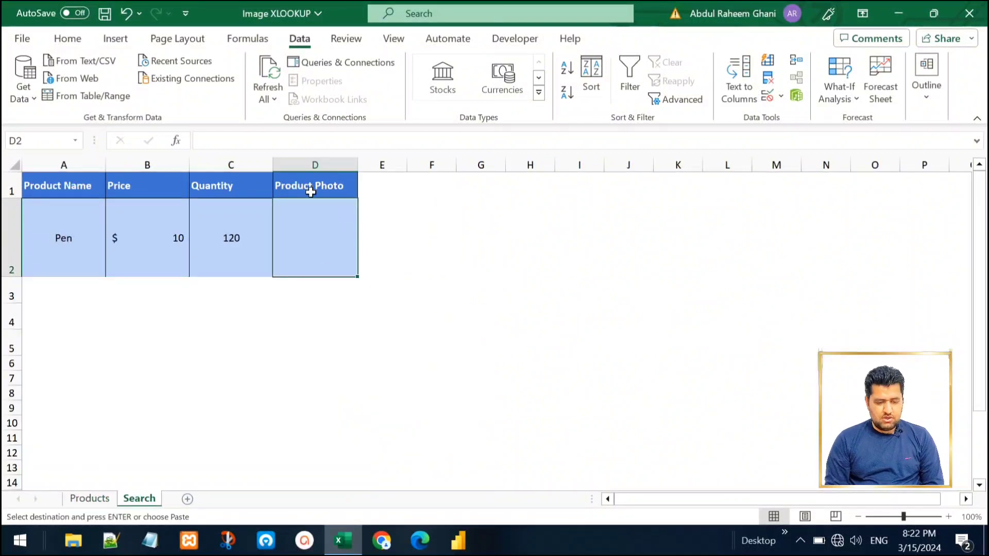
Paste Products E2 into Search D2 as a Linked Picture via Paste Special.
right_click(302, 220)
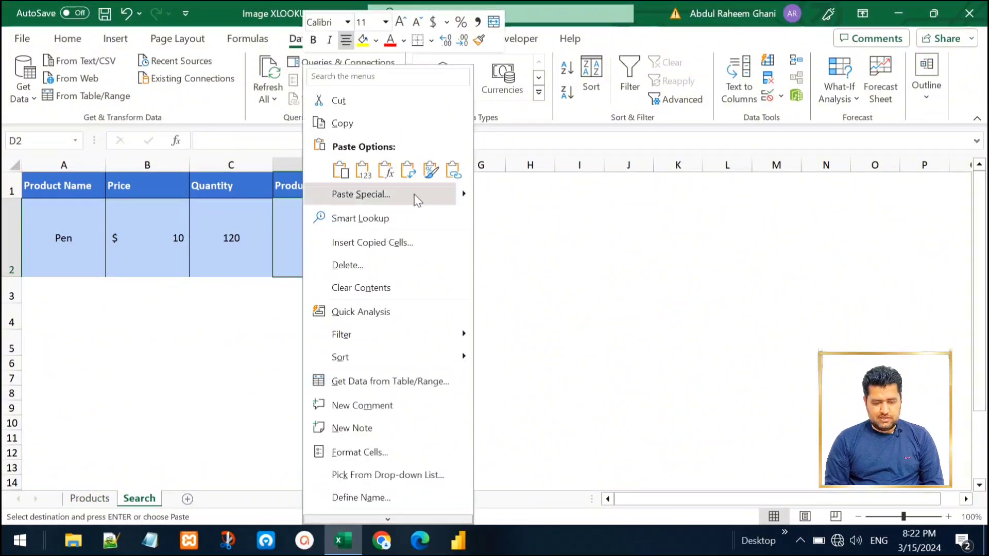
mouse_move(463, 199)
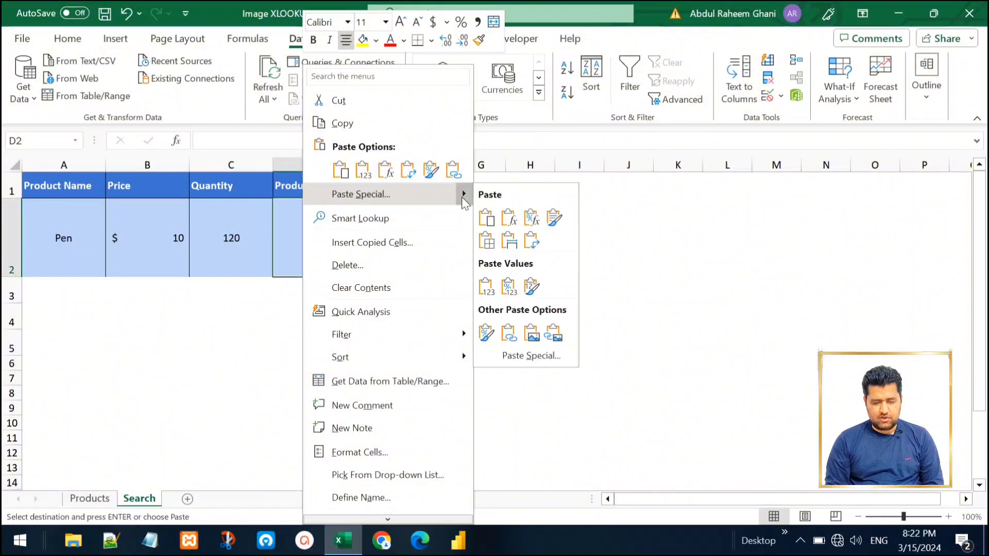
click(556, 333)
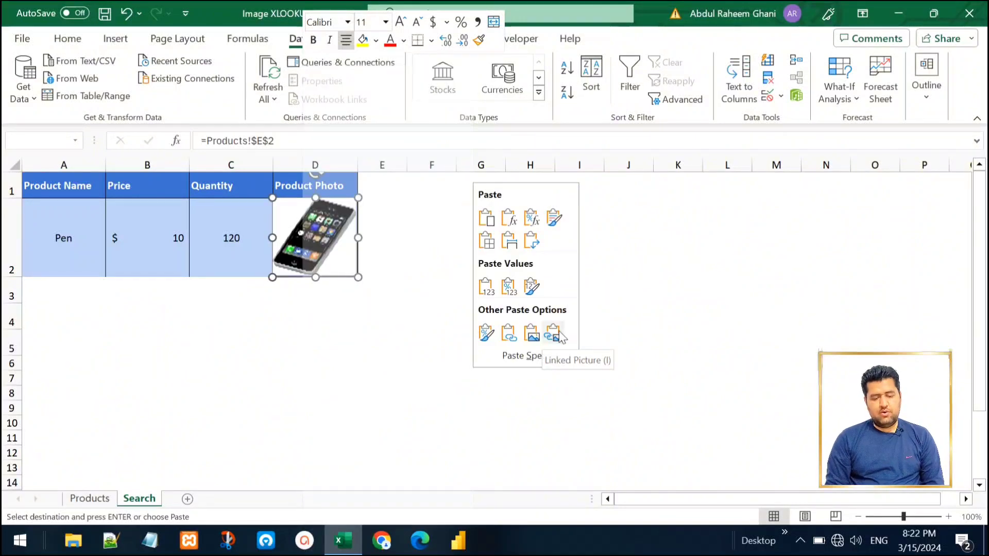
click(554, 335)
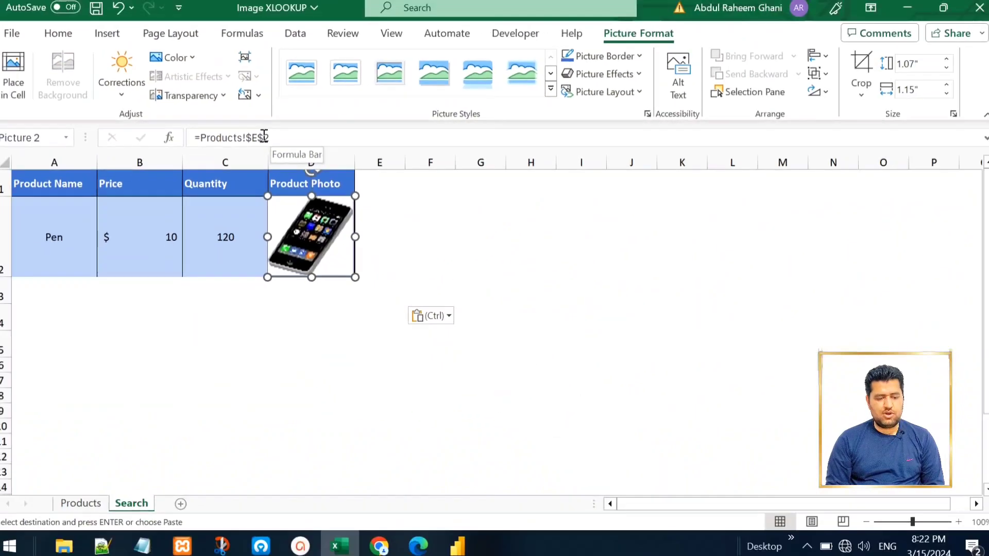
Change the A2 product from Soap to Book, giving price $100 and quantity 100.
key(Escape)
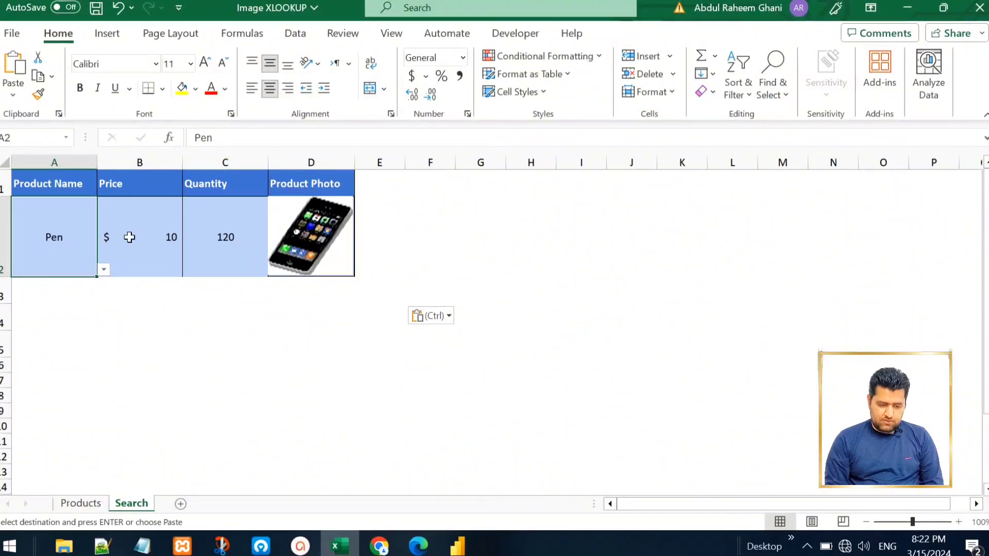
click(104, 270)
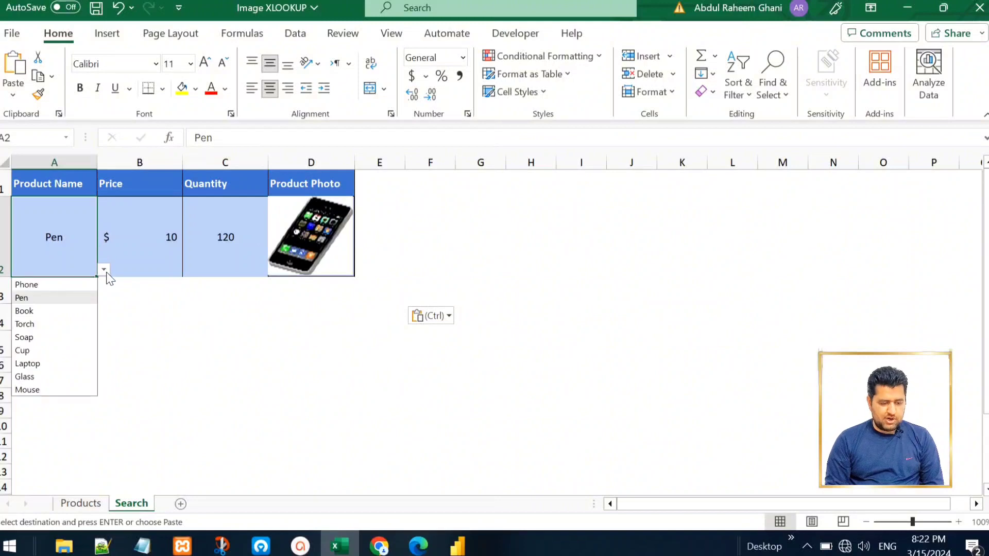
key(Down)
key(Down)
key(Down)
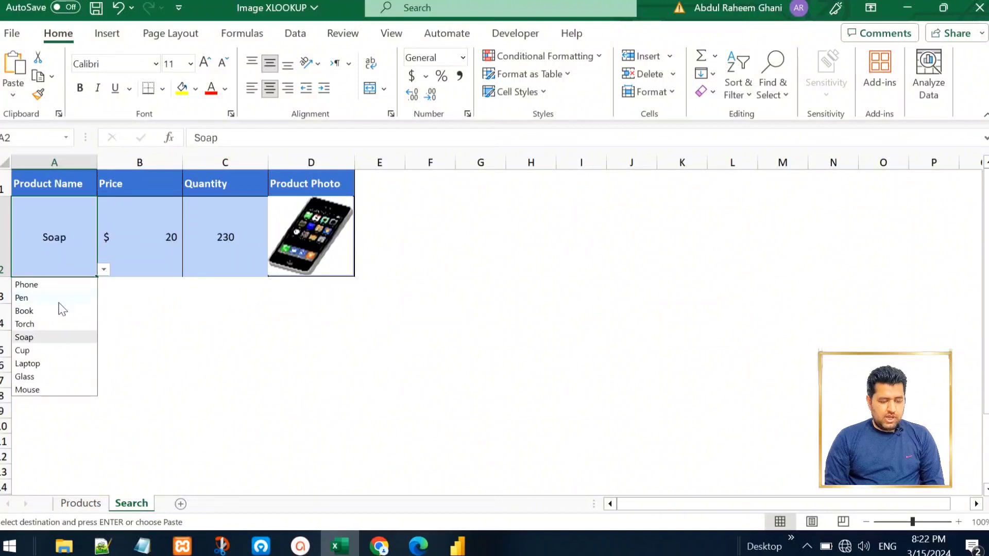
click(61, 312)
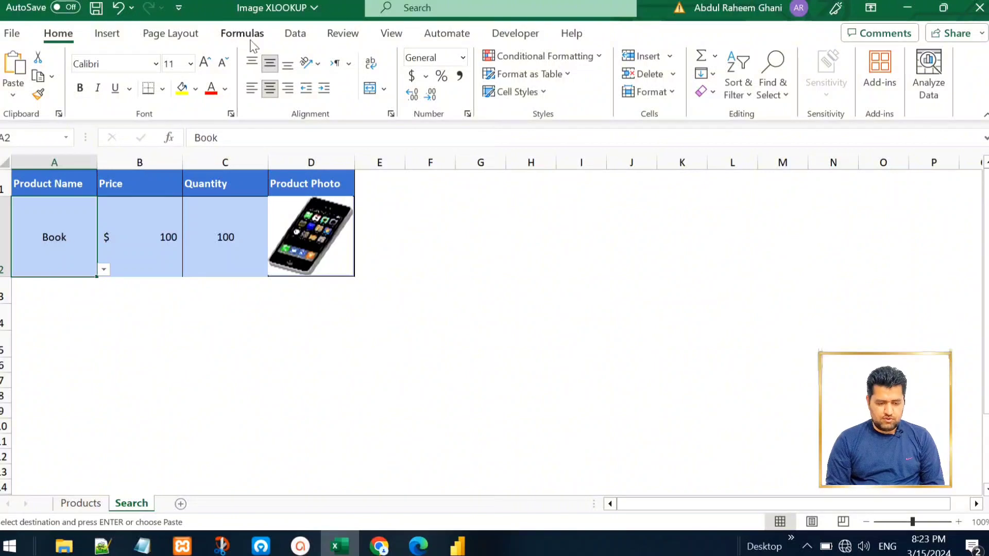
click(251, 42)
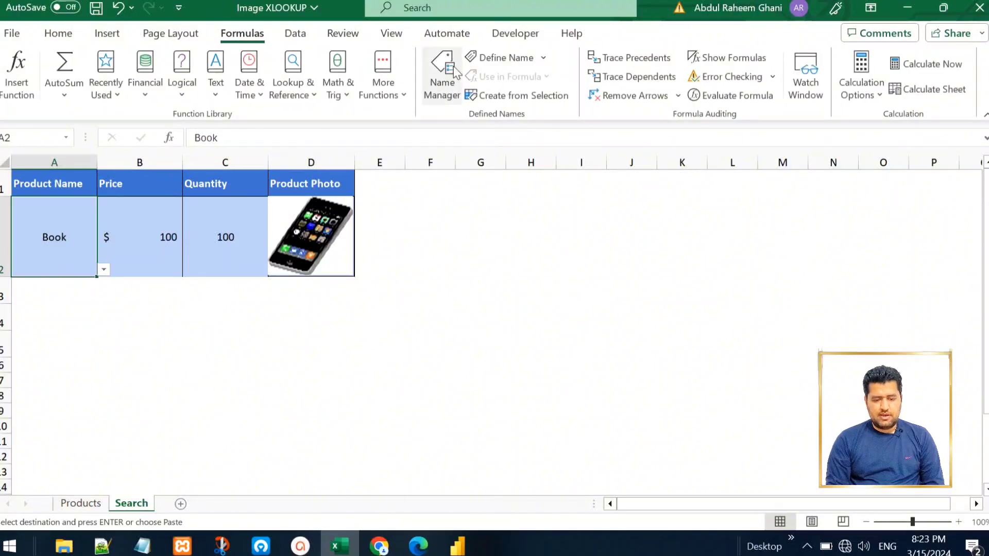
In Name Manager, create the name Photo_Search and clear its Refers to box to '='.
click(449, 81)
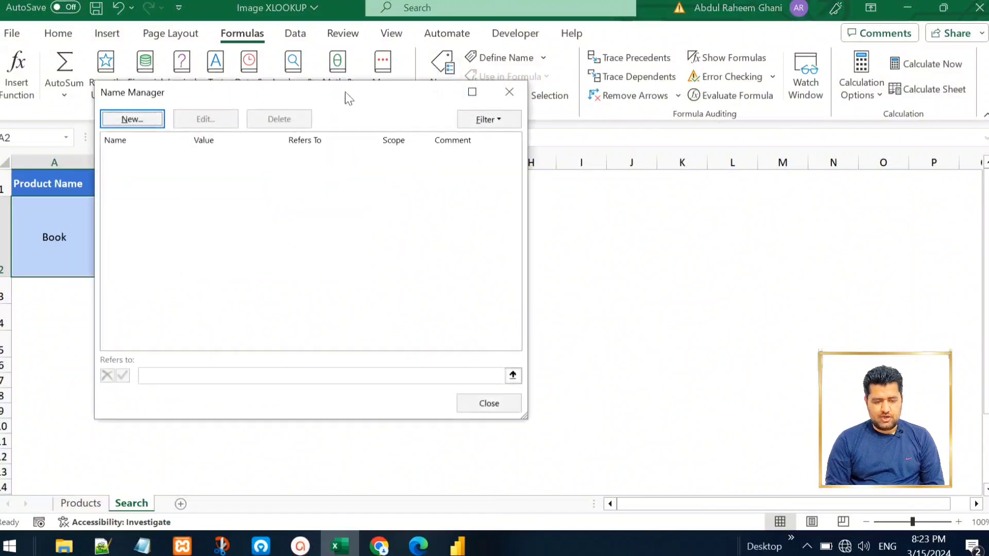
drag(345, 92, 678, 76)
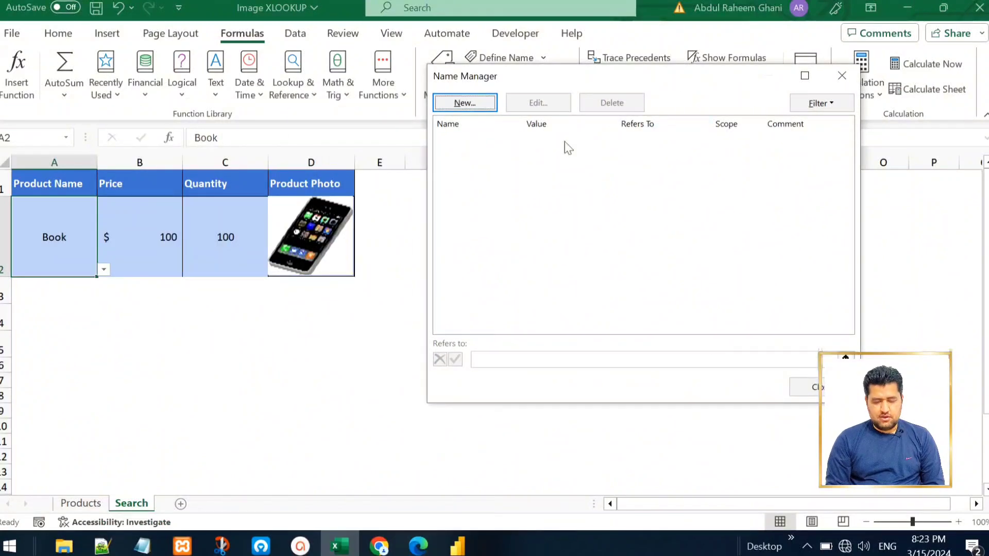
click(487, 103)
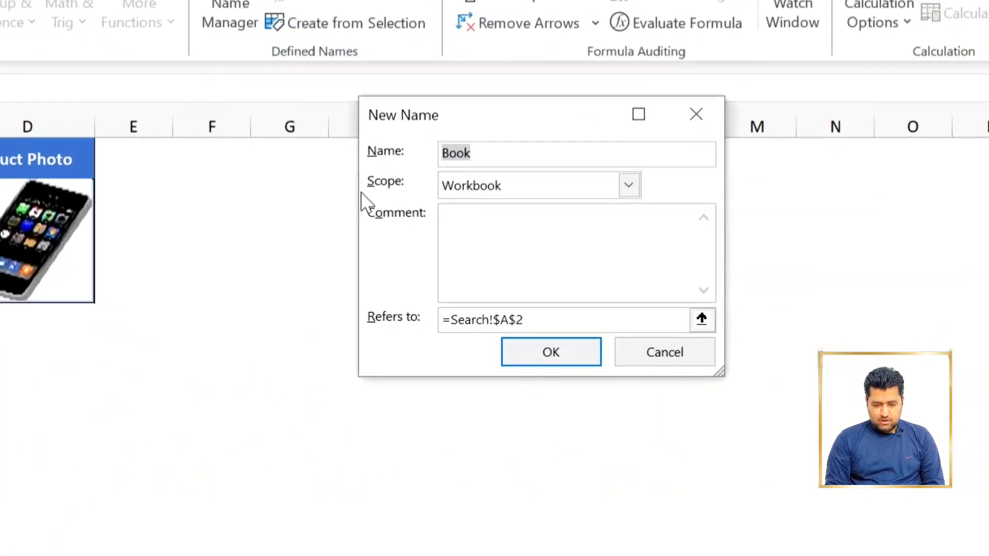
click(485, 154)
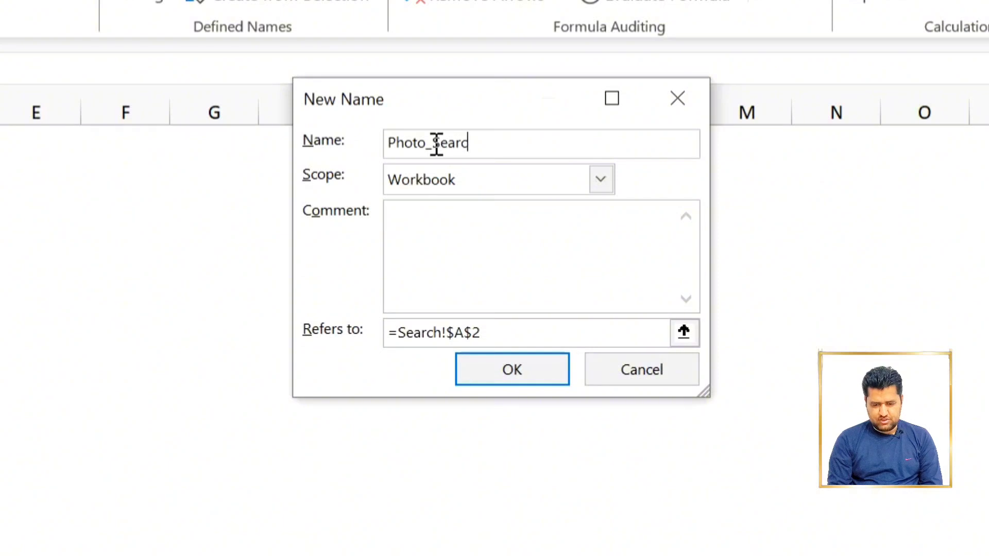
click(539, 328)
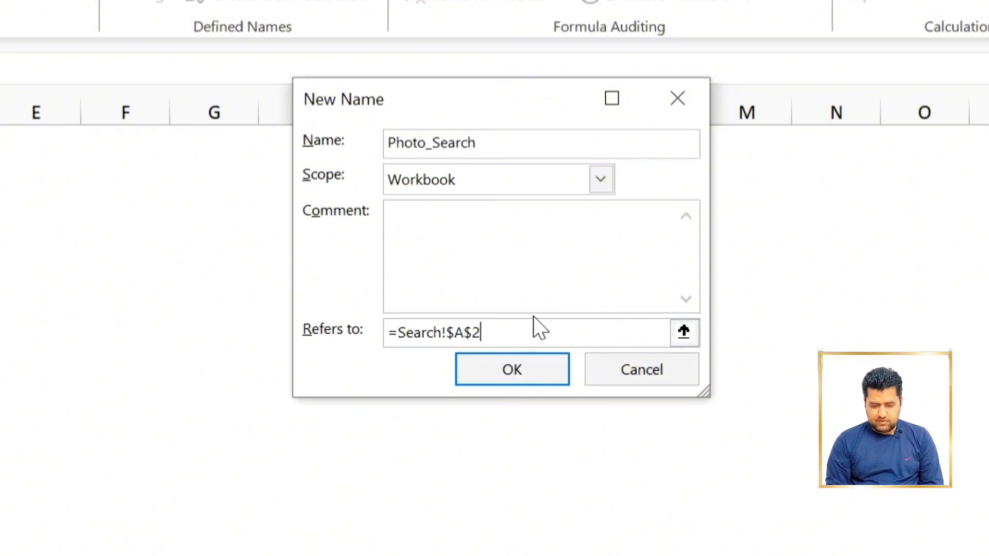
key(BackSpace)
key(BackSpace)
key(BackSpace)
key(BackSpace)
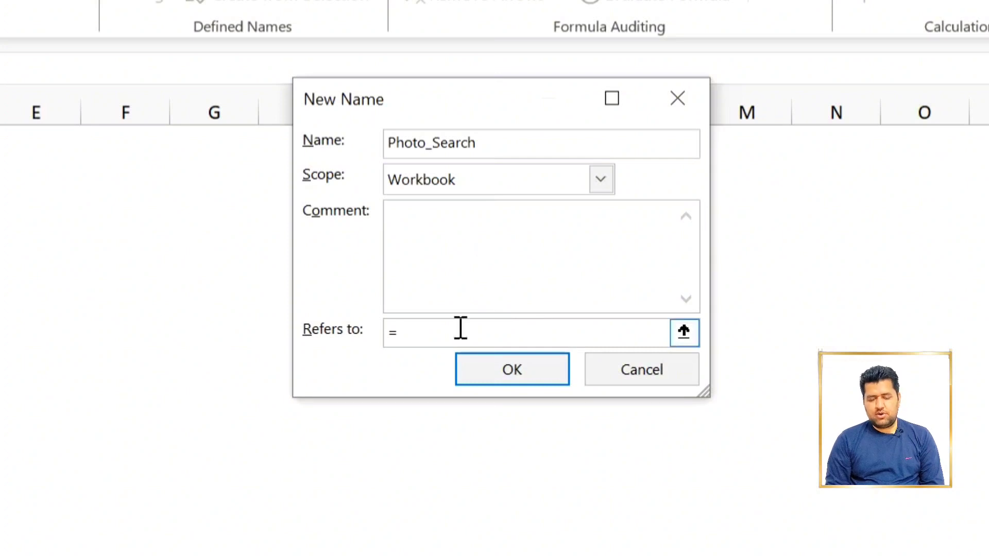
Start Photo_Search as XLOOKUP of Search!$A$2 within Products!$B$2:$B$10.
text(XL)
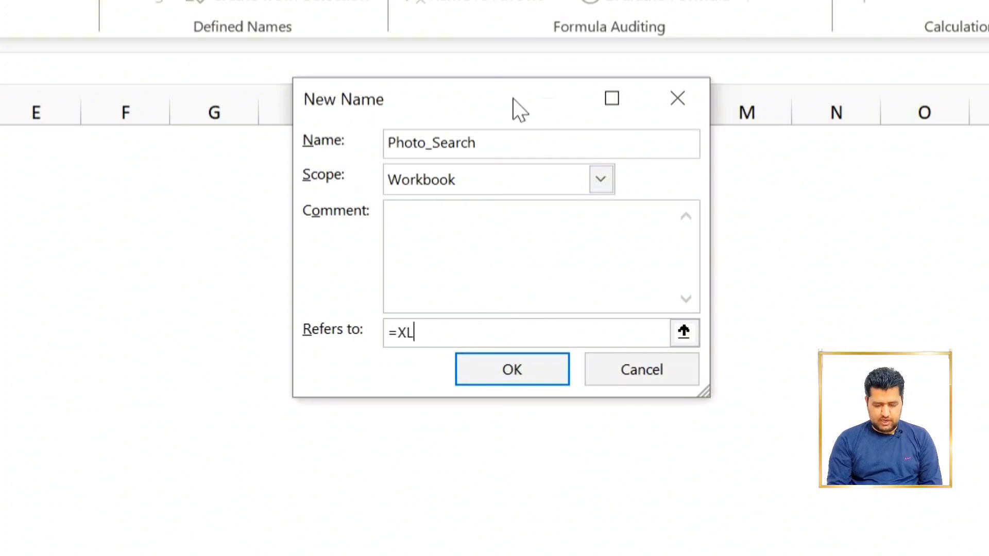
text(OOKUP()
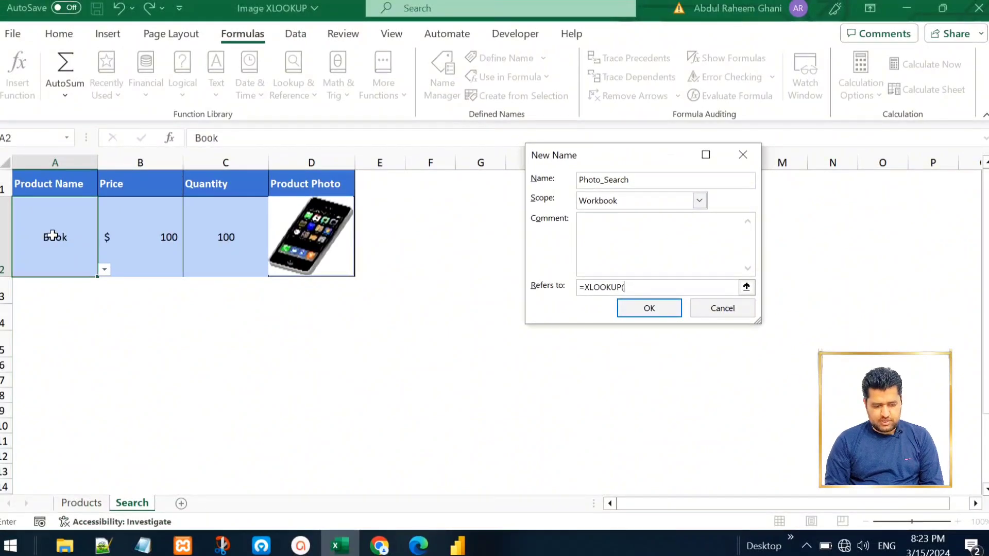
click(53, 234)
text(,)
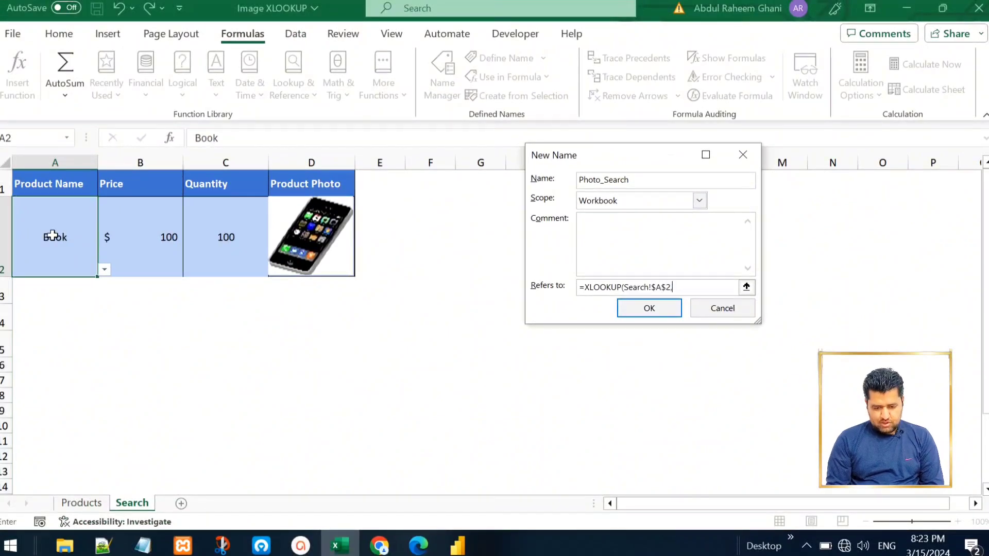
click(82, 504)
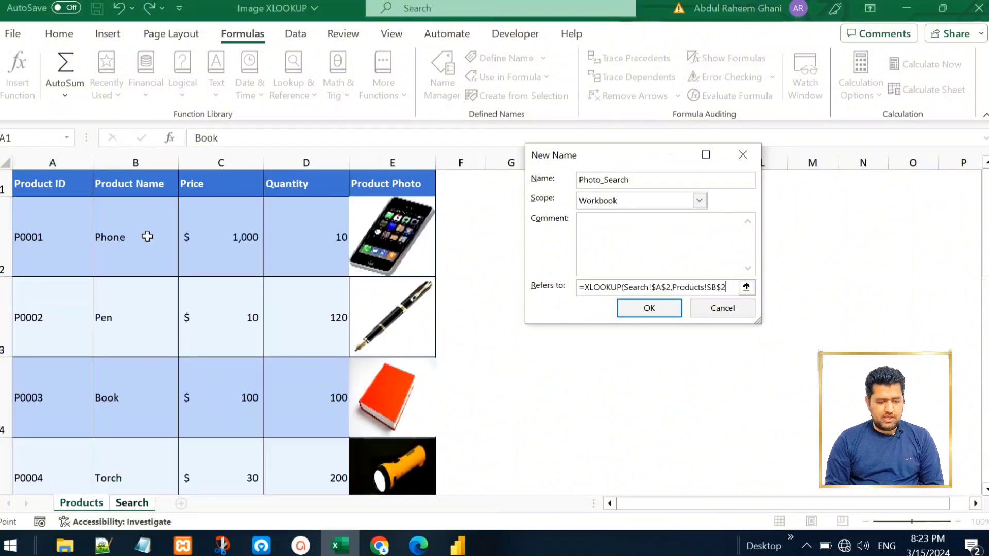
key(ctrl+shift+Down)
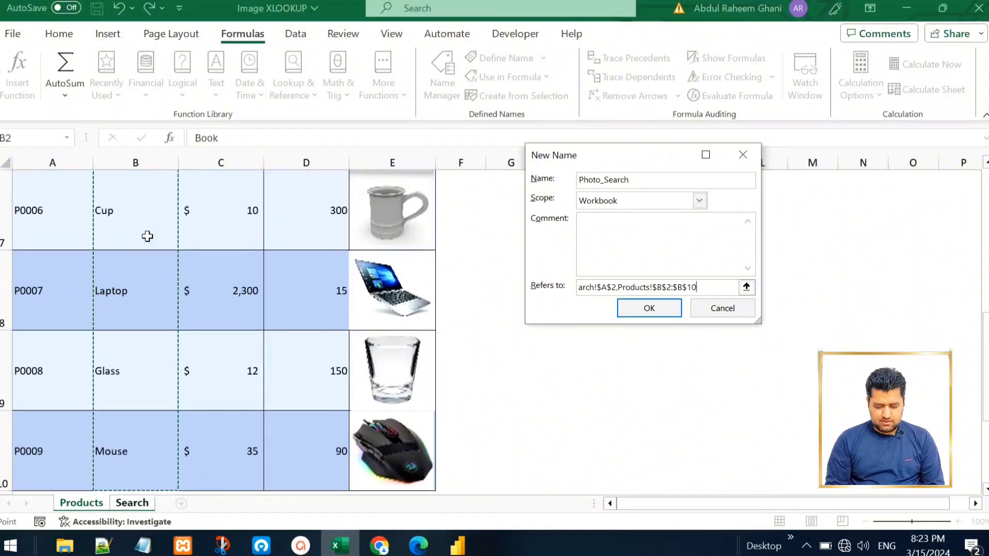
text(,)
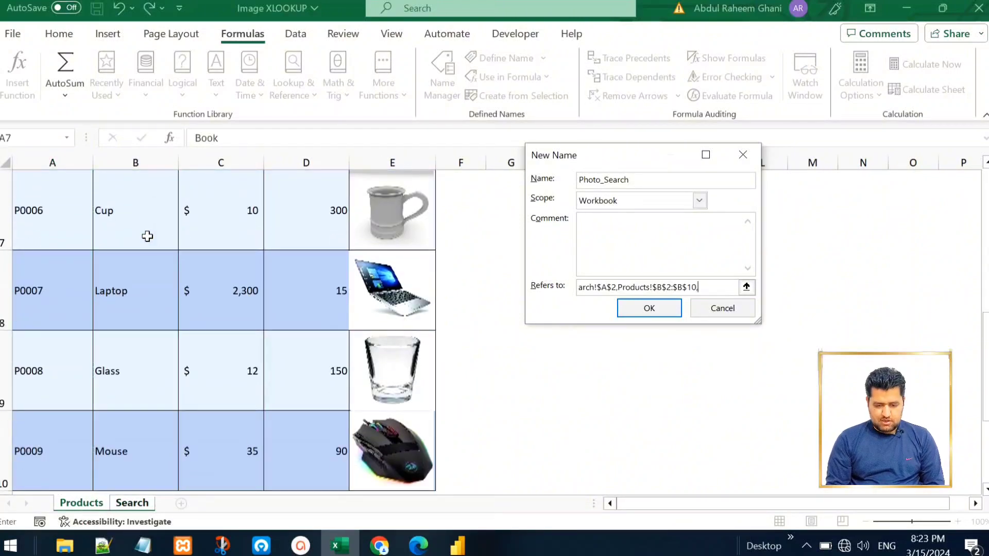
Set the return range to Products!$E$2:$E$10 and save the Photo_Search name.
click(331, 202)
key(Right)
key(ctrl+Up)
key(Down)
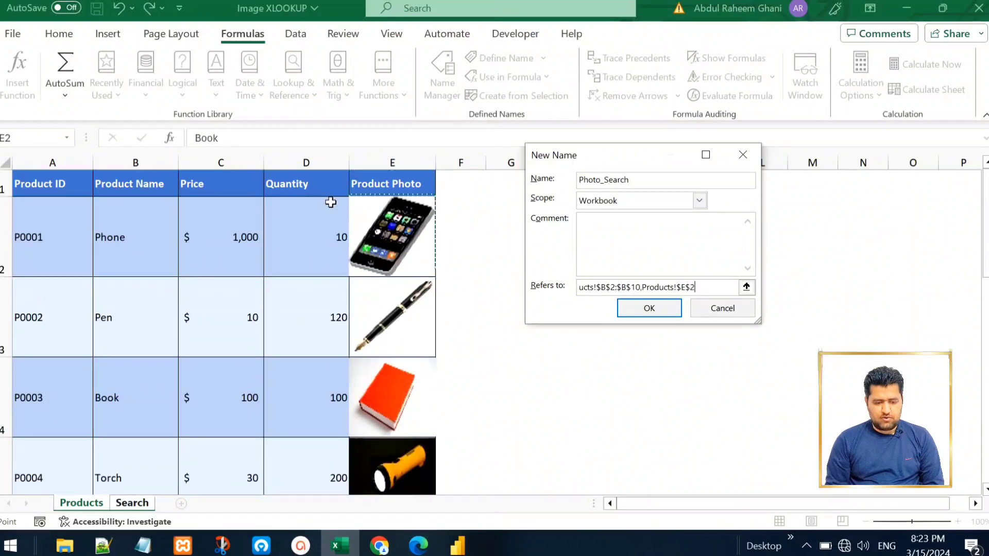
key(shift+Down)
key(shift+Down)
key(shift+Down)
key(shift+Down)
key(shift+Down)
key(shift+Down)
key(shift+Down)
key(shift+Down)
key(shift+Down)
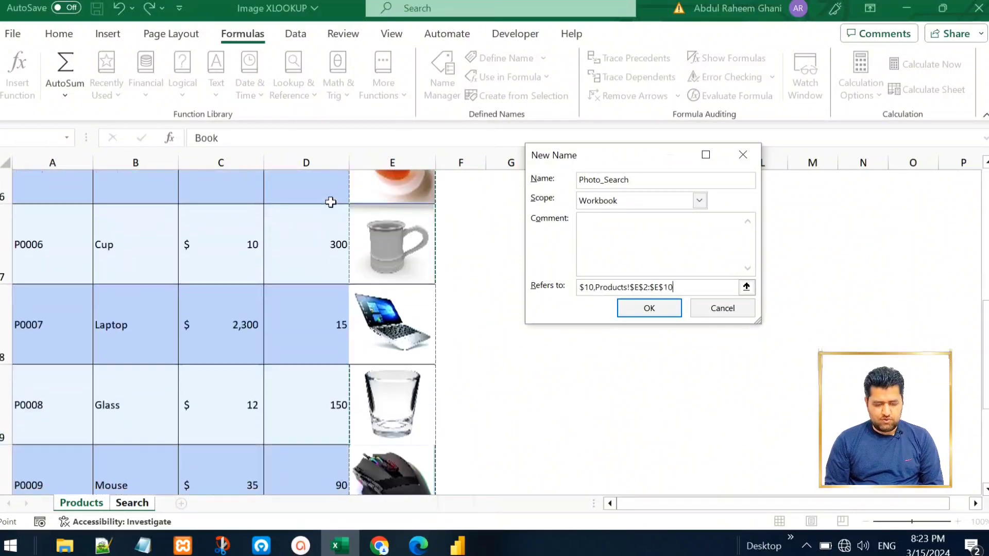
key(shift+Up)
text())
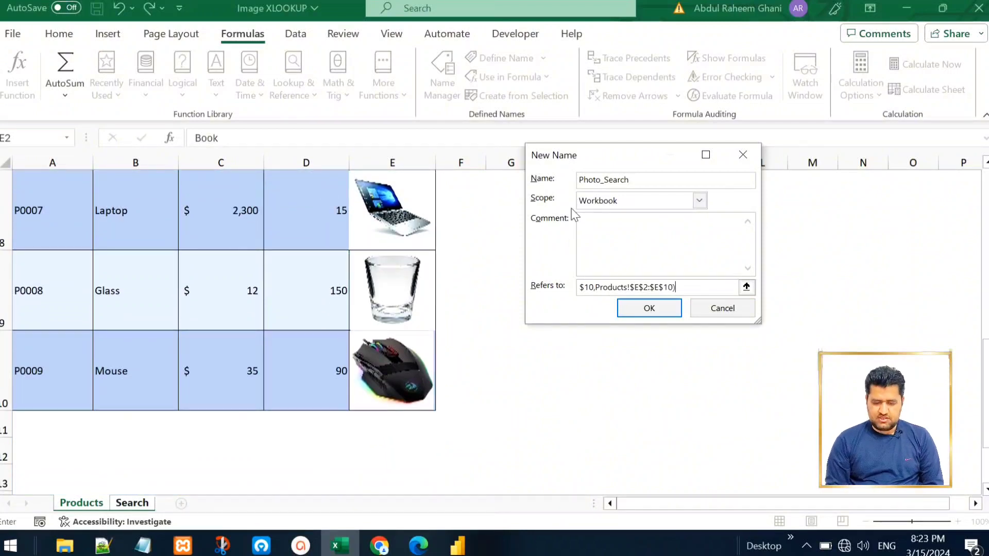
click(639, 309)
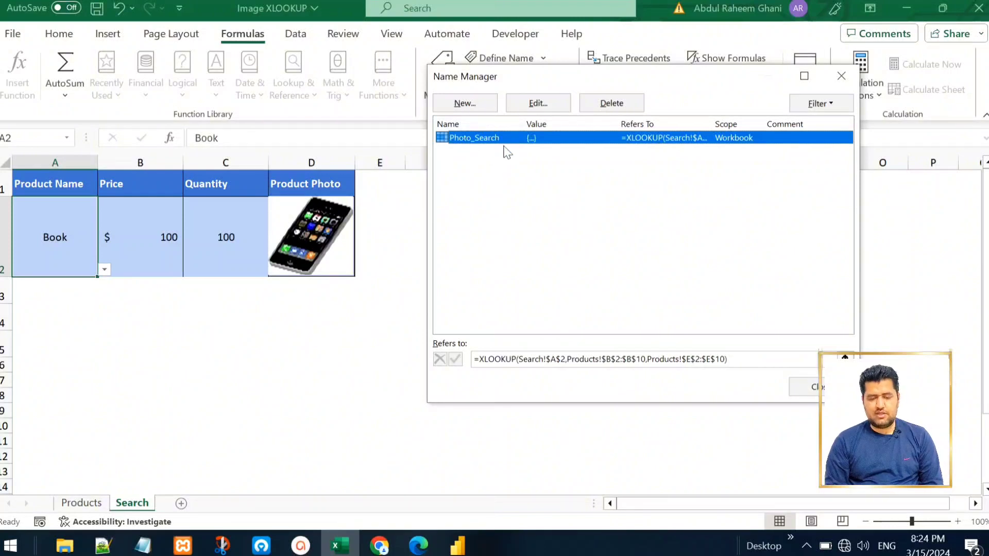
Change the linked picture's formula to =Photo_Search, so it shows the phone for Phone.
click(809, 386)
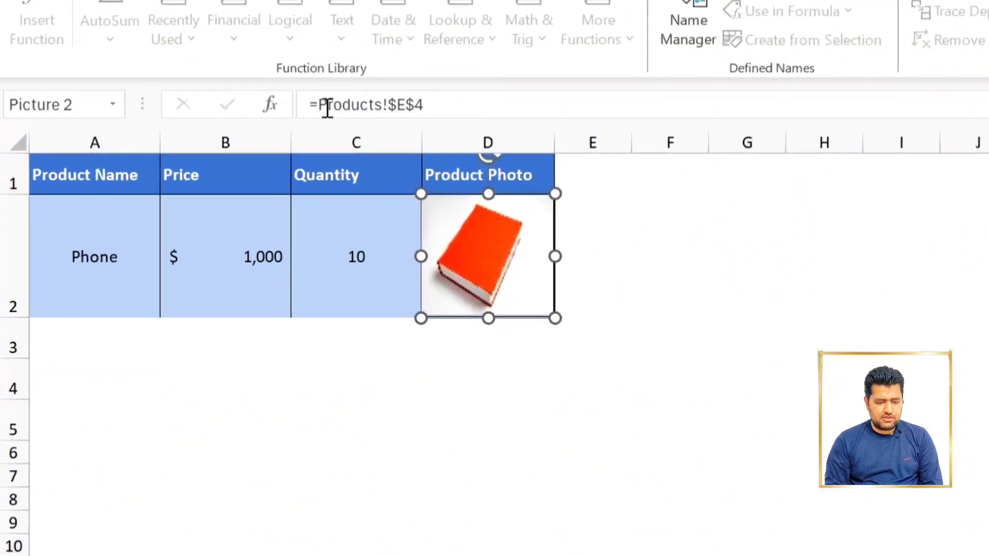
click(539, 88)
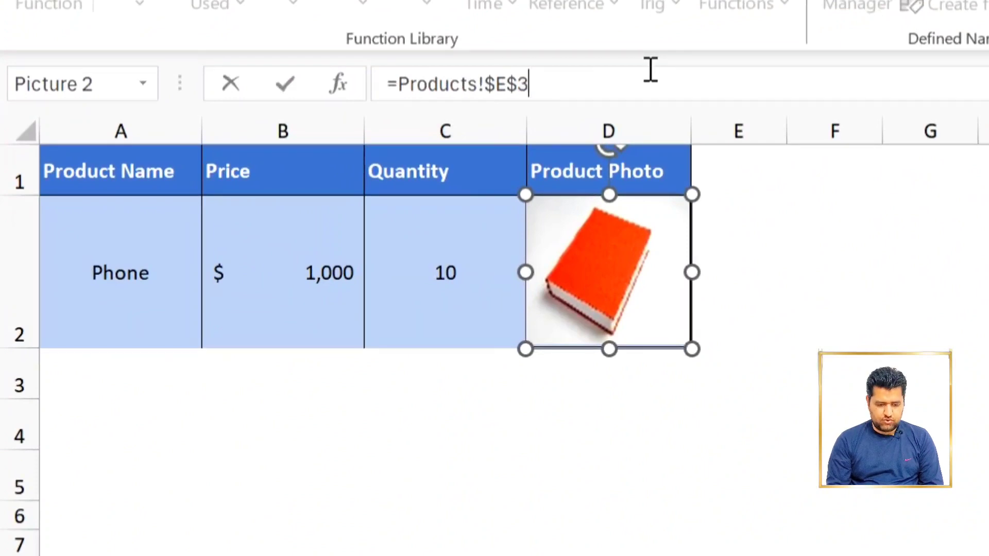
key(Return)
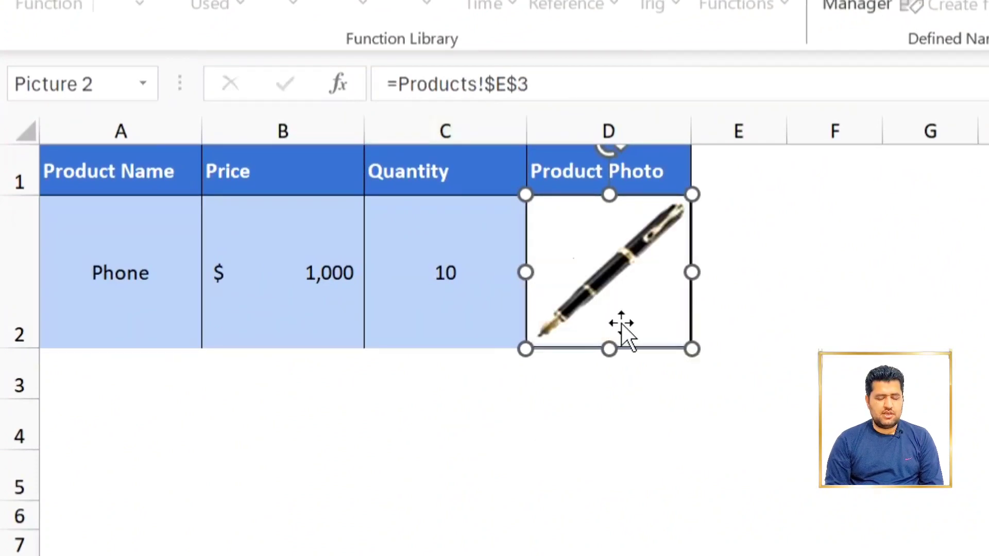
click(549, 84)
key(BackSpace)
key(BackSpace)
key(BackSpace)
key(BackSpace)
key(BackSpace)
key(BackSpace)
key(BackSpace)
key(BackSpace)
key(BackSpace)
key(BackSpace)
key(BackSpace)
key(BackSpace)
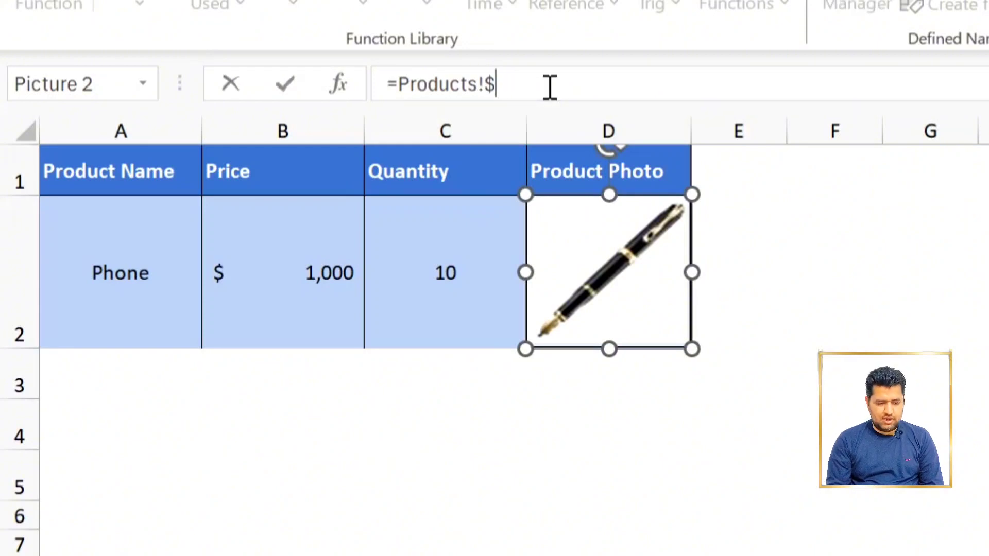
key(BackSpace)
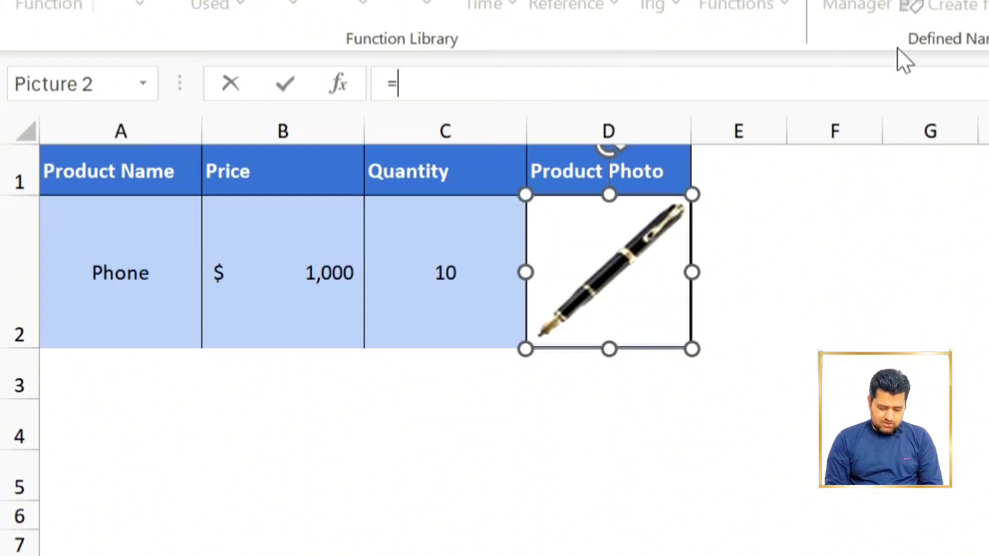
text(Ph)
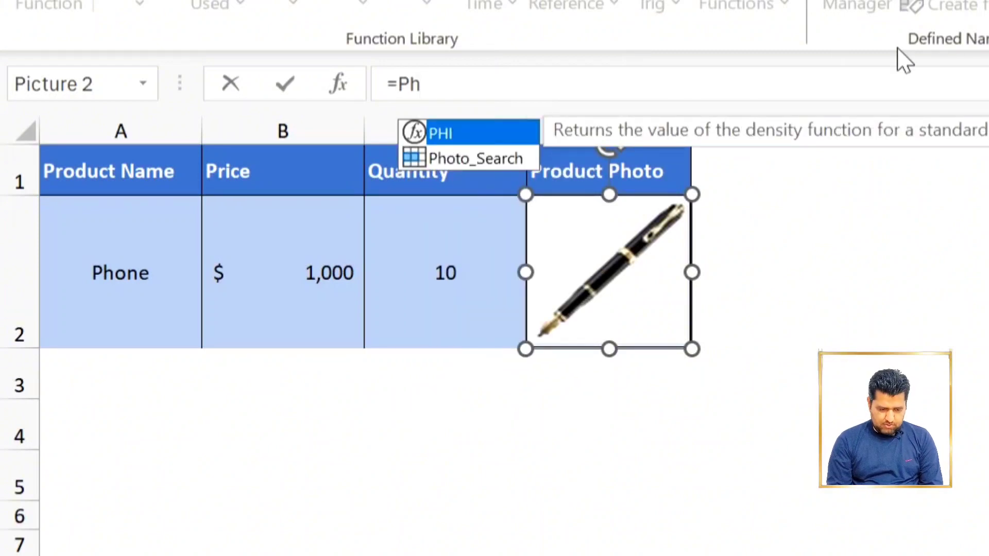
key(Down)
key(Tab)
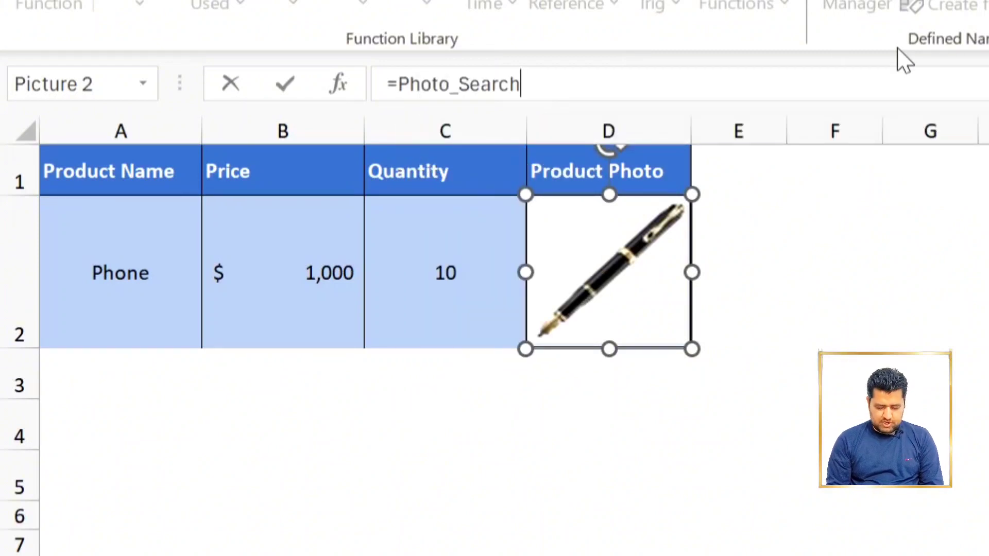
key(Return)
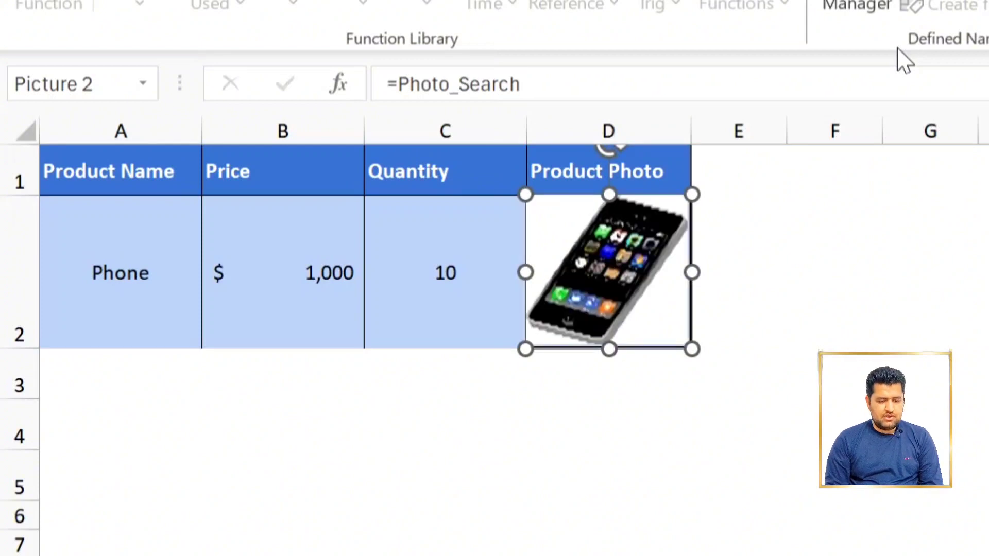
Pick Torch, then Pen, then Laptop in A2's dropdown, ending on Laptop at $2,300, quantity 15.
click(68, 295)
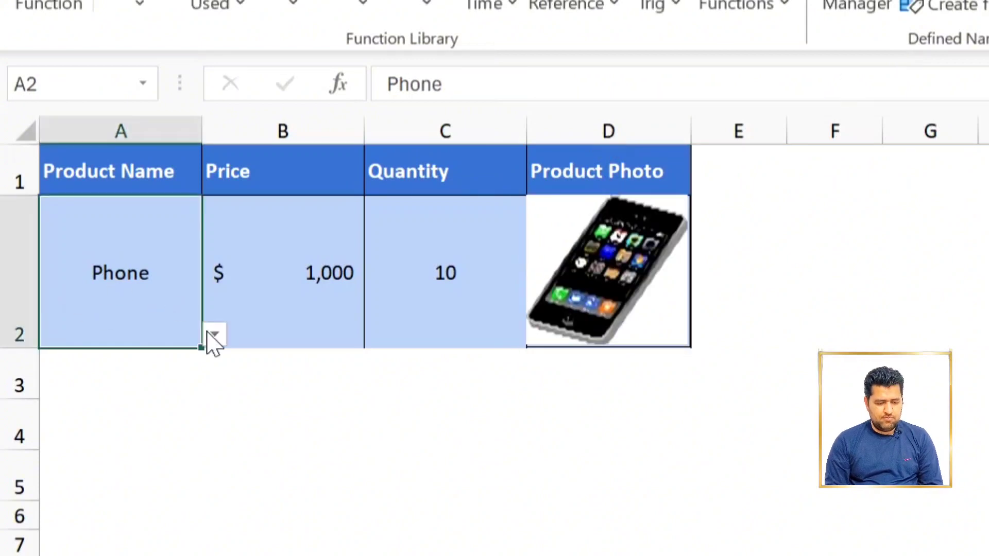
click(215, 336)
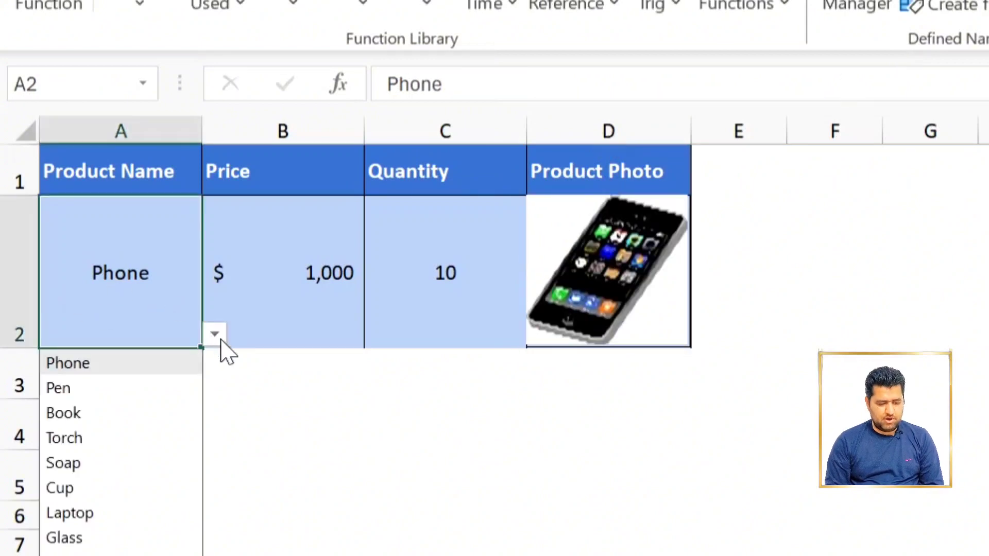
click(154, 441)
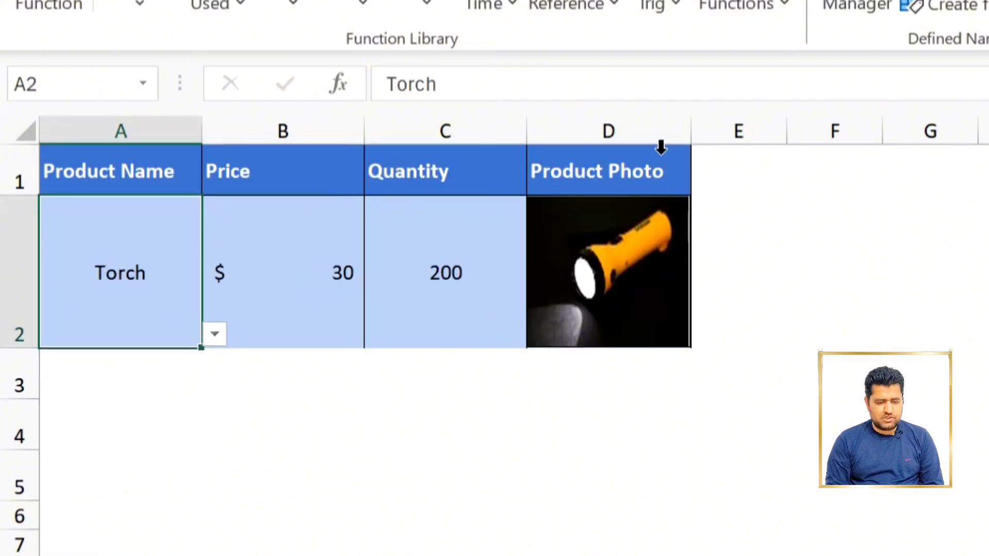
click(214, 336)
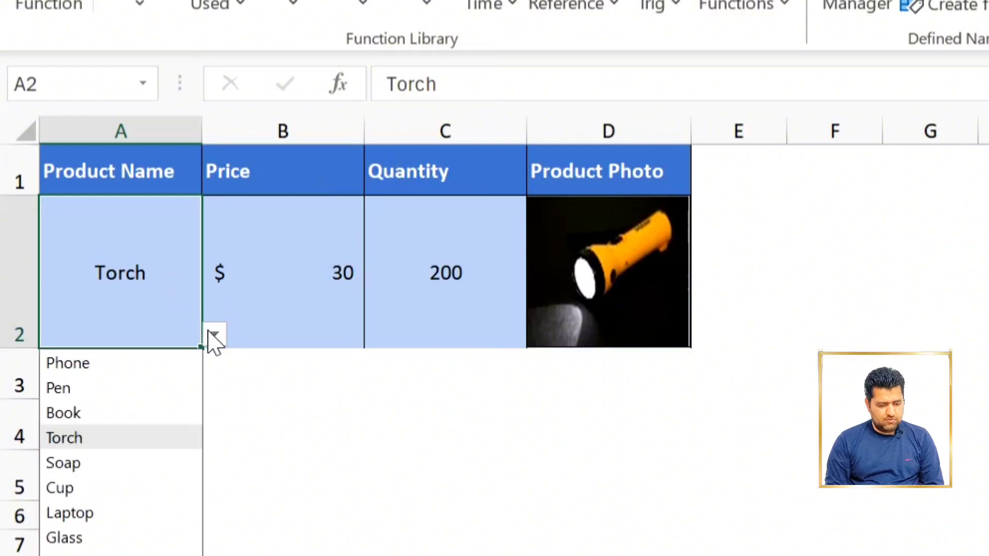
click(108, 385)
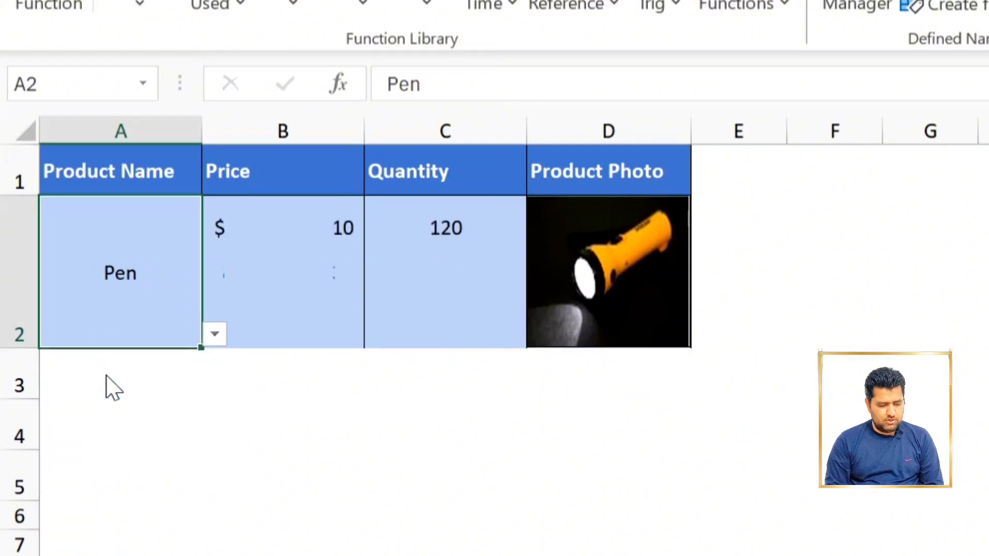
click(224, 338)
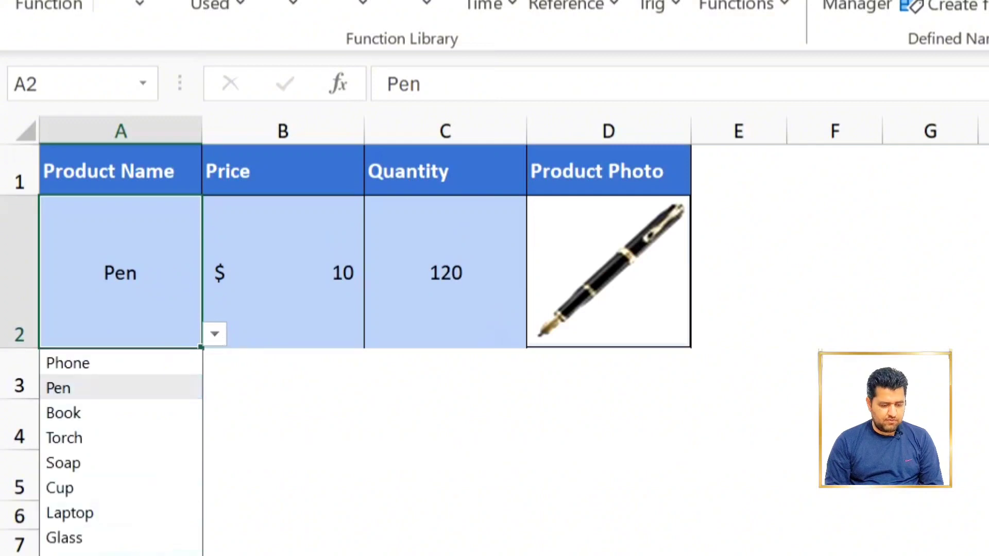
click(117, 514)
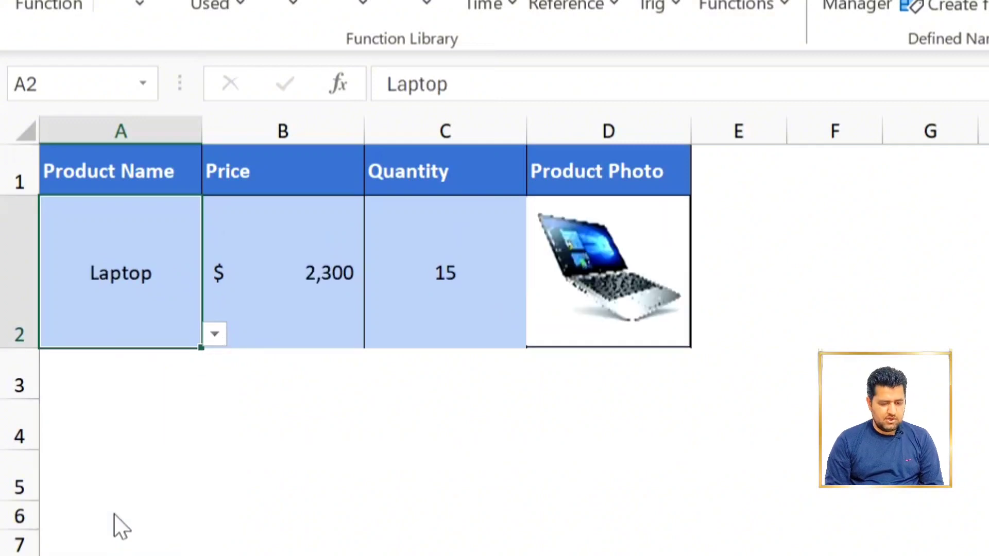